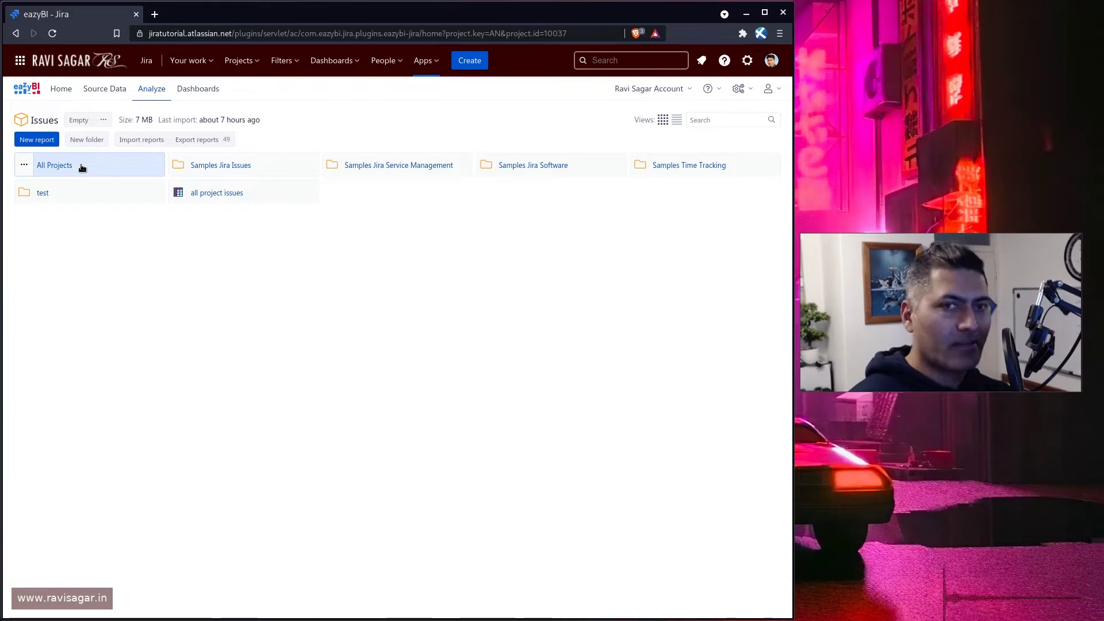
Step: Create a new report in the All Projects folder and place the Priority dimension in the rows
{"action": "left_click", "coordinate": [81, 167]}
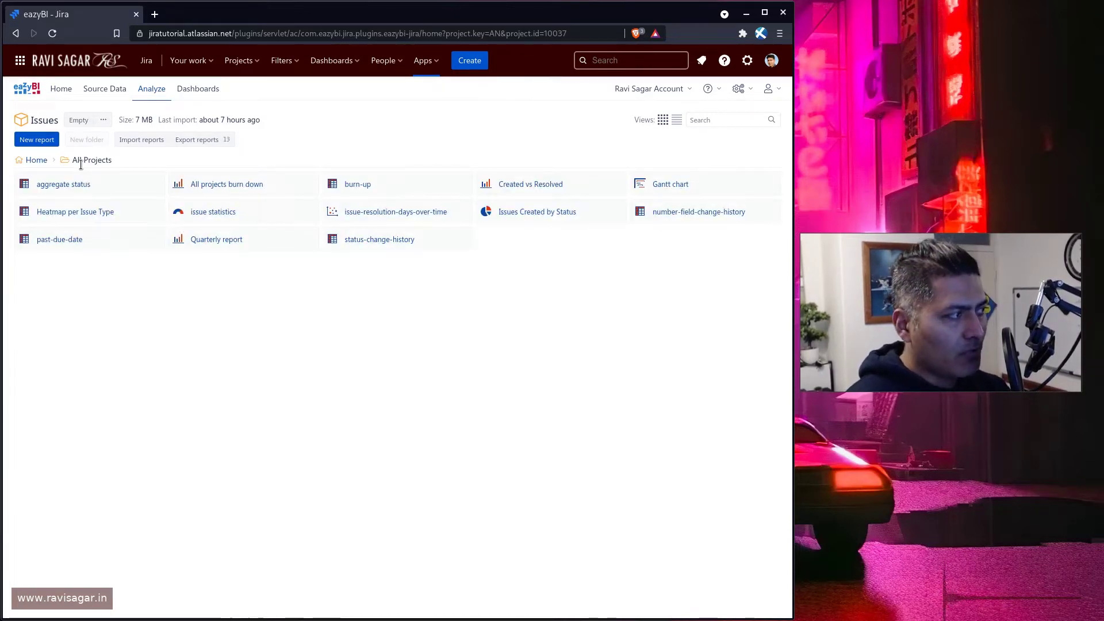
{"action": "left_click", "coordinate": [41, 144]}
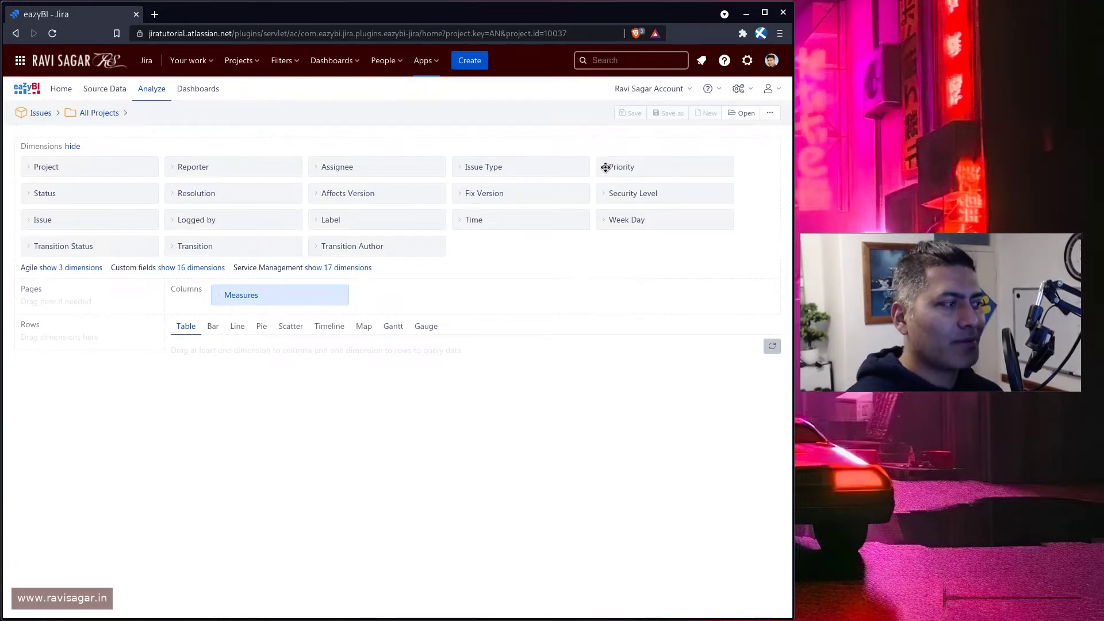
{"action": "left_click_drag", "start_coordinate": [604, 166], "coordinate": [29, 347]}
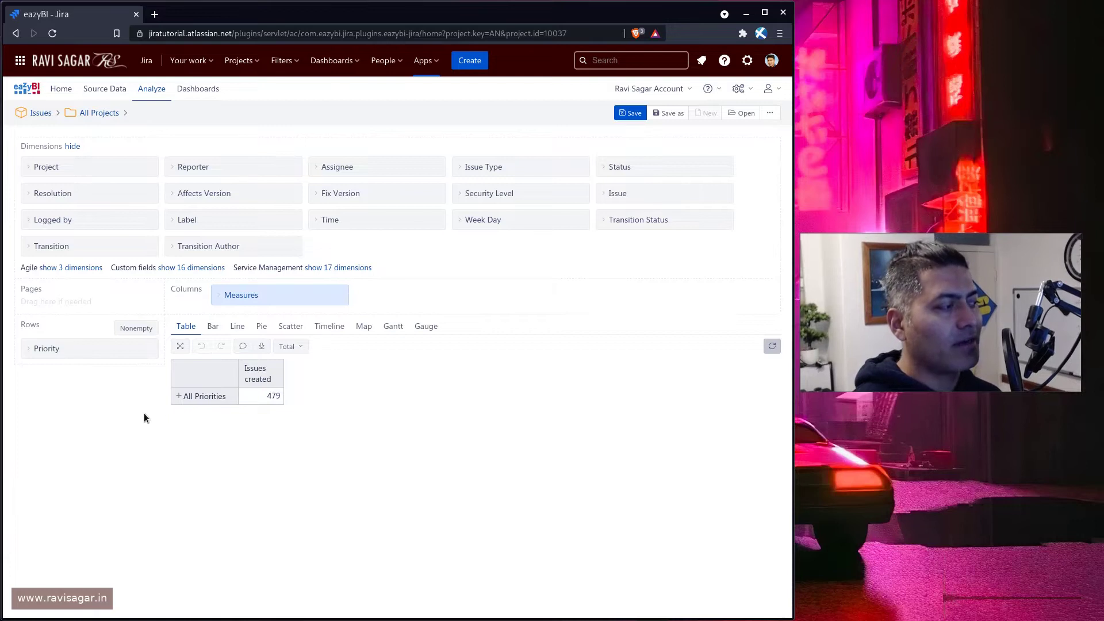
Step: Examine the member selection, hierarchy level and drill options of the Priority rows and the issues created per individual priority
{"action": "left_click", "coordinate": [34, 349]}
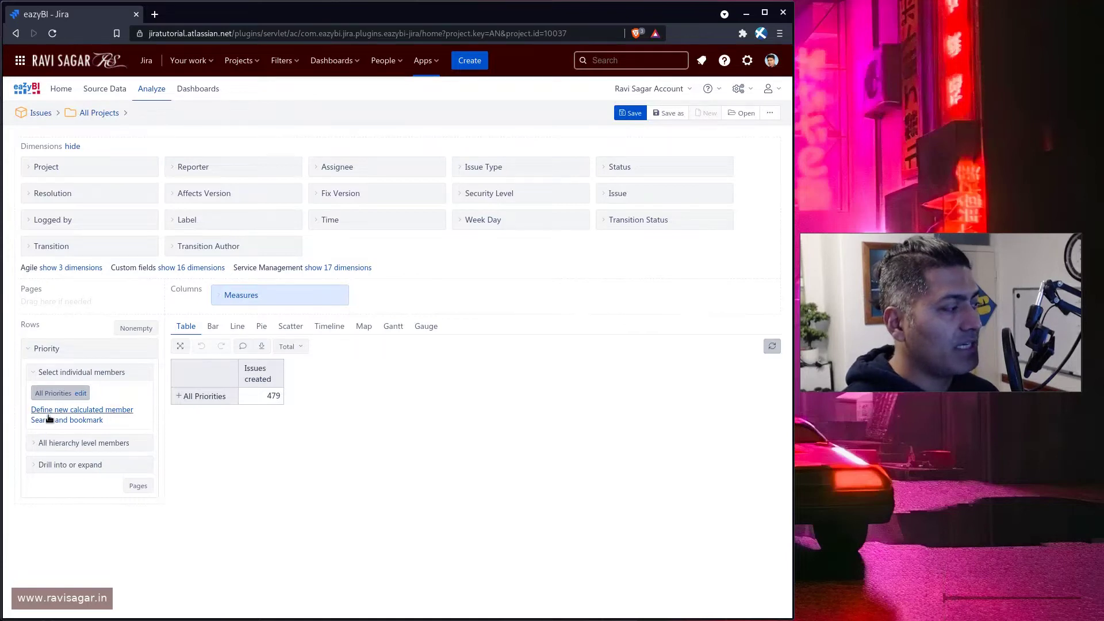
{"action": "left_click", "coordinate": [33, 444]}
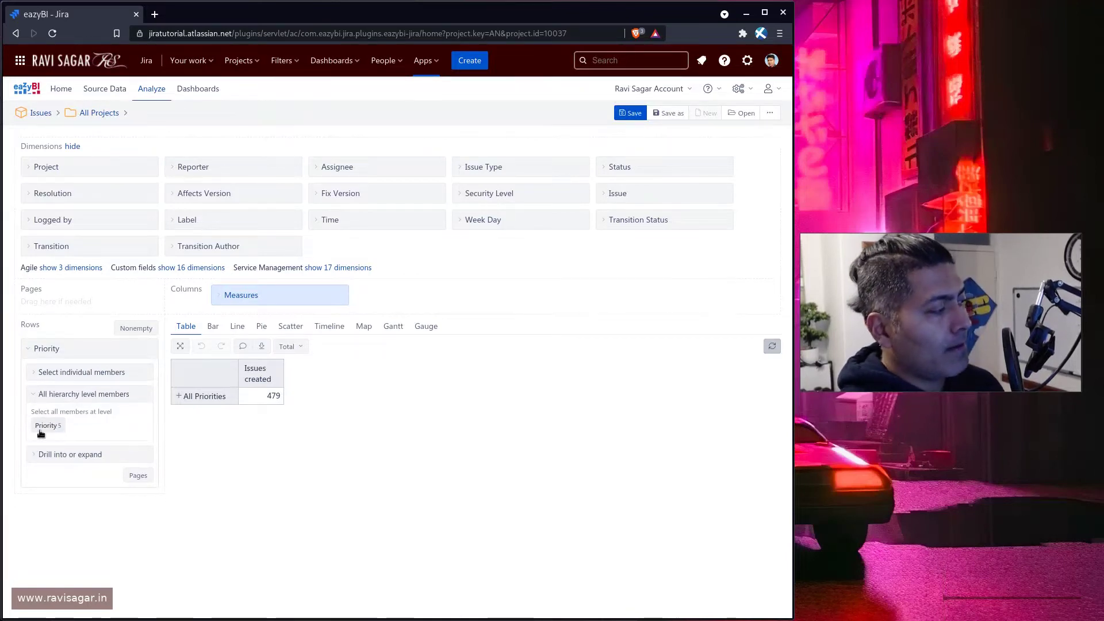
{"action": "left_click", "coordinate": [31, 457]}
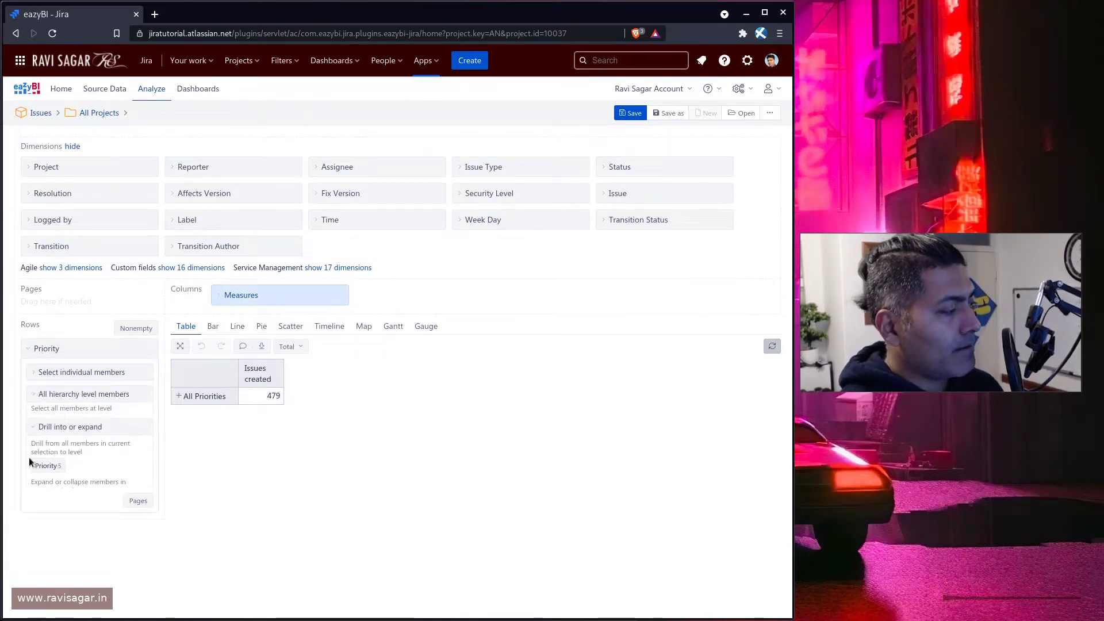
{"action": "left_click", "coordinate": [179, 396]}
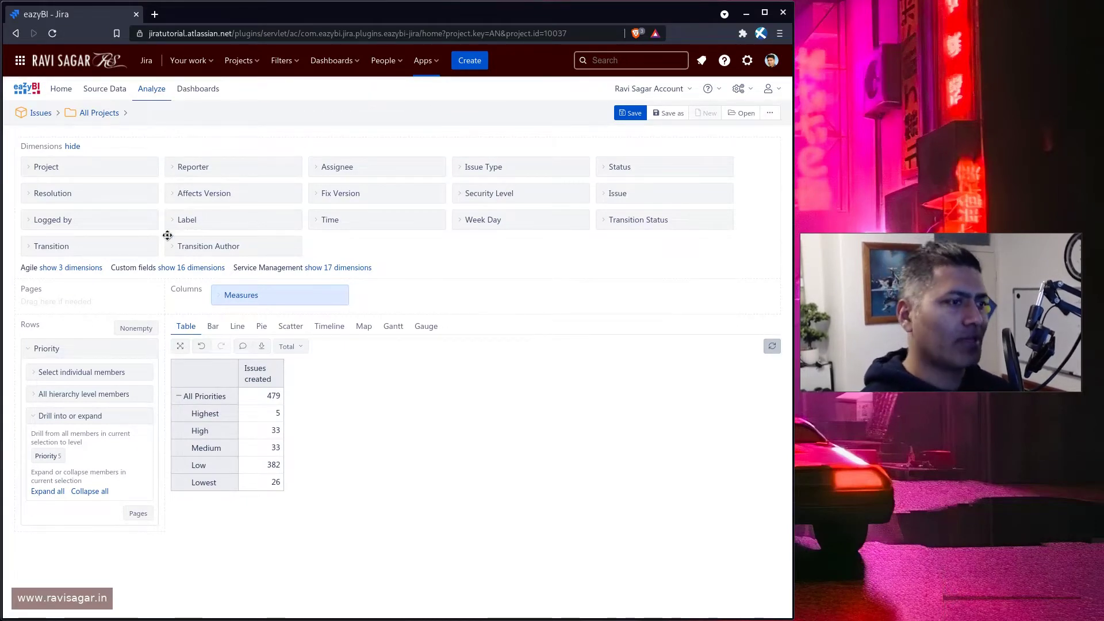
{"action": "left_click", "coordinate": [35, 416]}
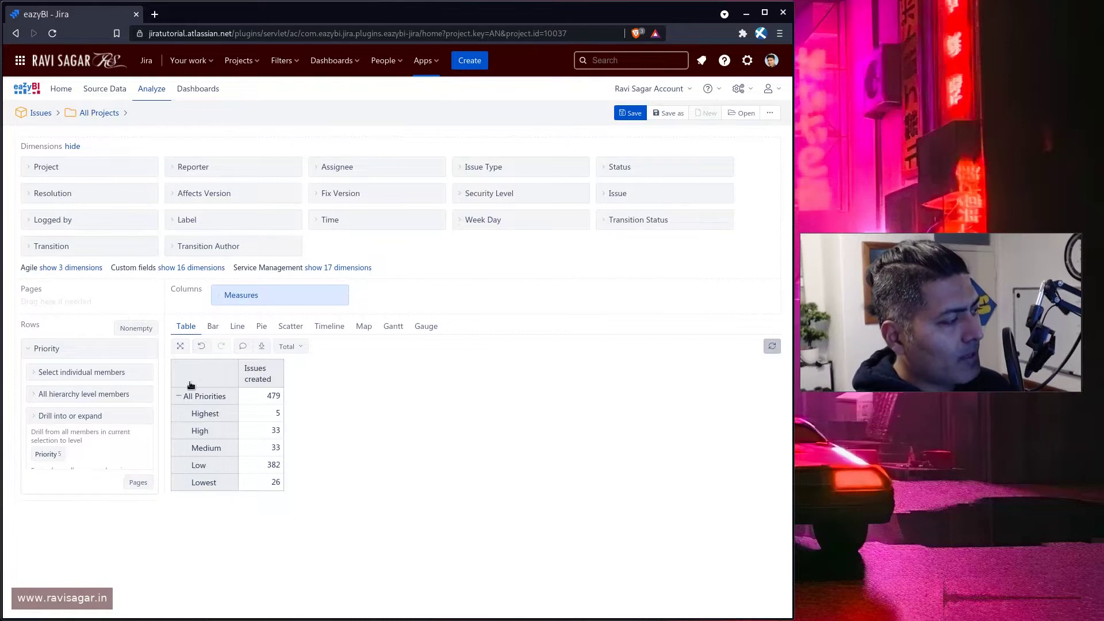
{"action": "left_click", "coordinate": [178, 396]}
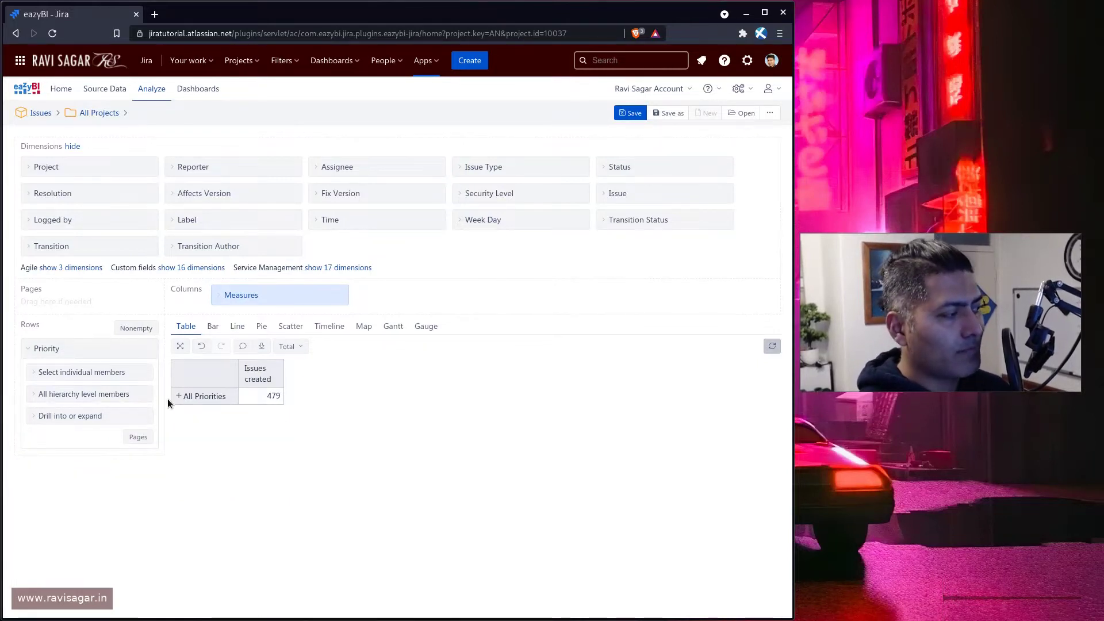
Step: Start defining a new calculated member in the Priority dimension and name it High
{"action": "left_click", "coordinate": [31, 374]}
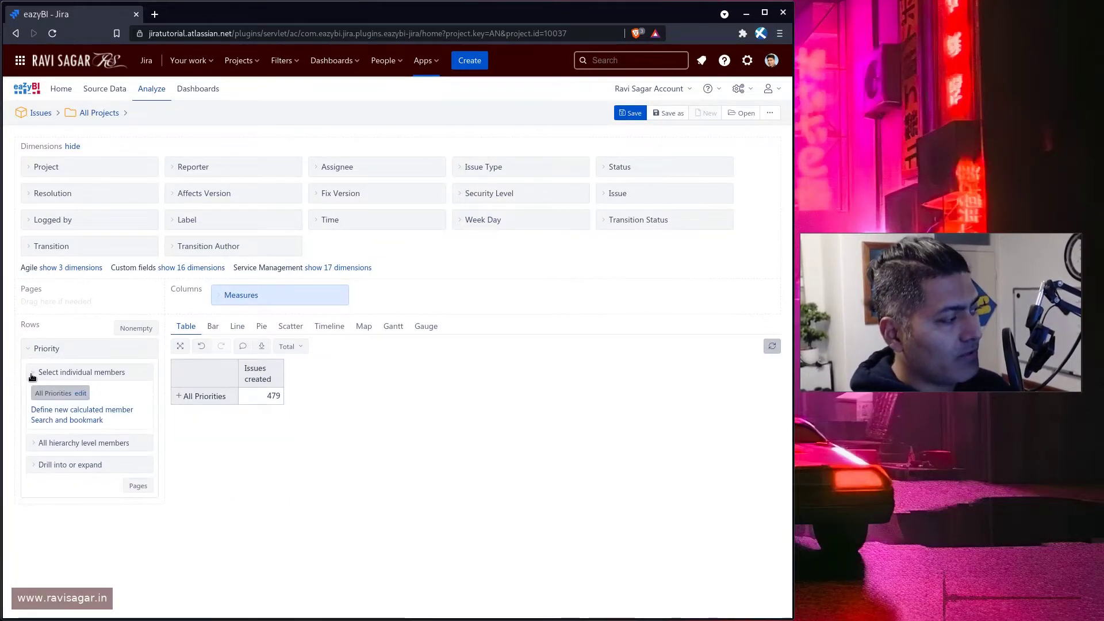
{"action": "left_click", "coordinate": [99, 411]}
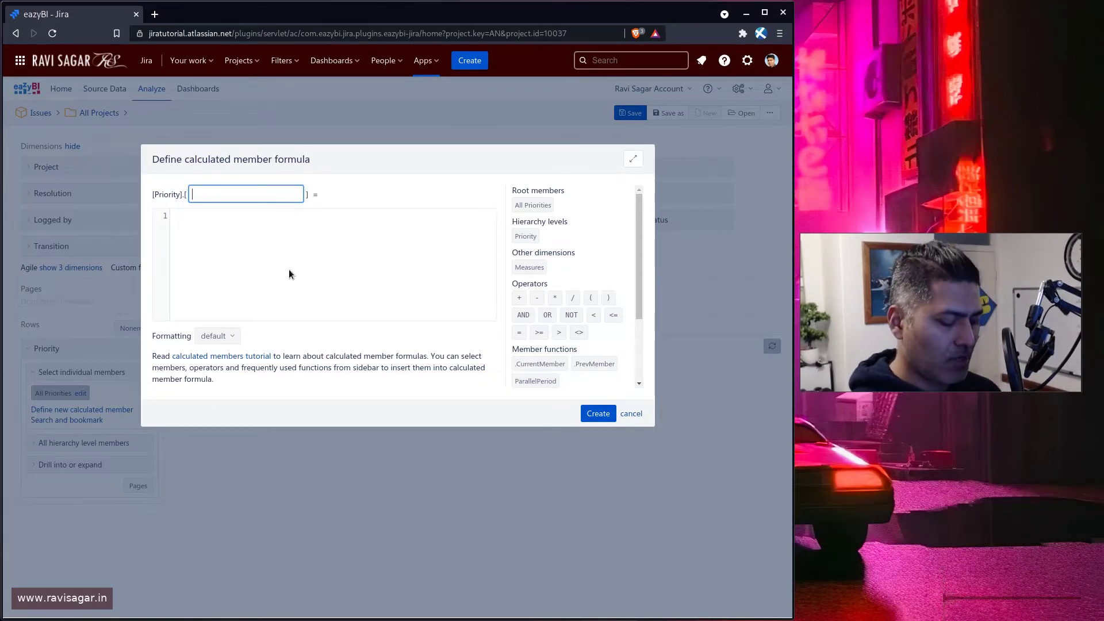
{"action": "type", "text": "ope"}
{"action": "key", "text": "BackSpace"}
{"action": "key", "text": "BackSpace"}
{"action": "key", "text": "BackSpace"}
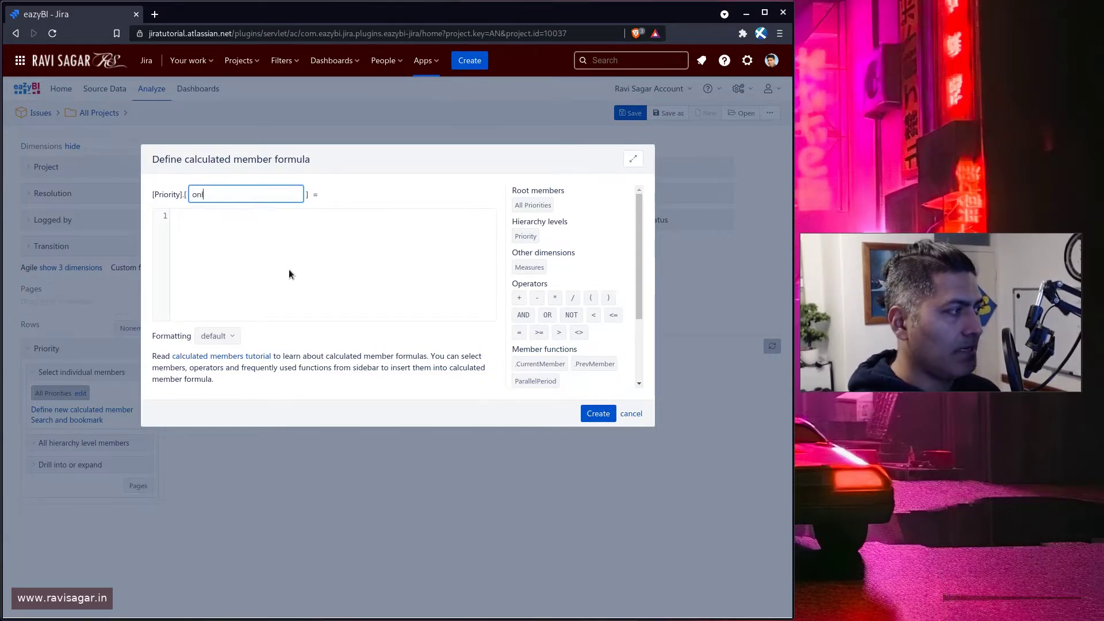
{"action": "type", "text": "High"}
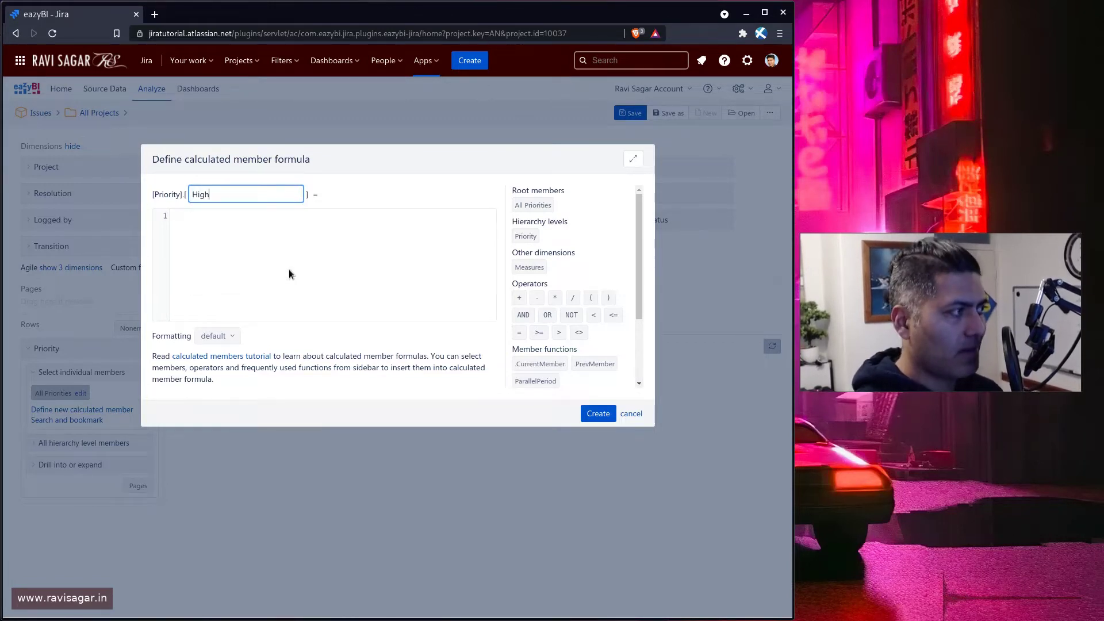
Step: Begin the member formula with the Aggregate function around an empty curly-brace set spread over several lines
{"action": "left_click", "coordinate": [292, 262]}
{"action": "type", "text": "Agg"}
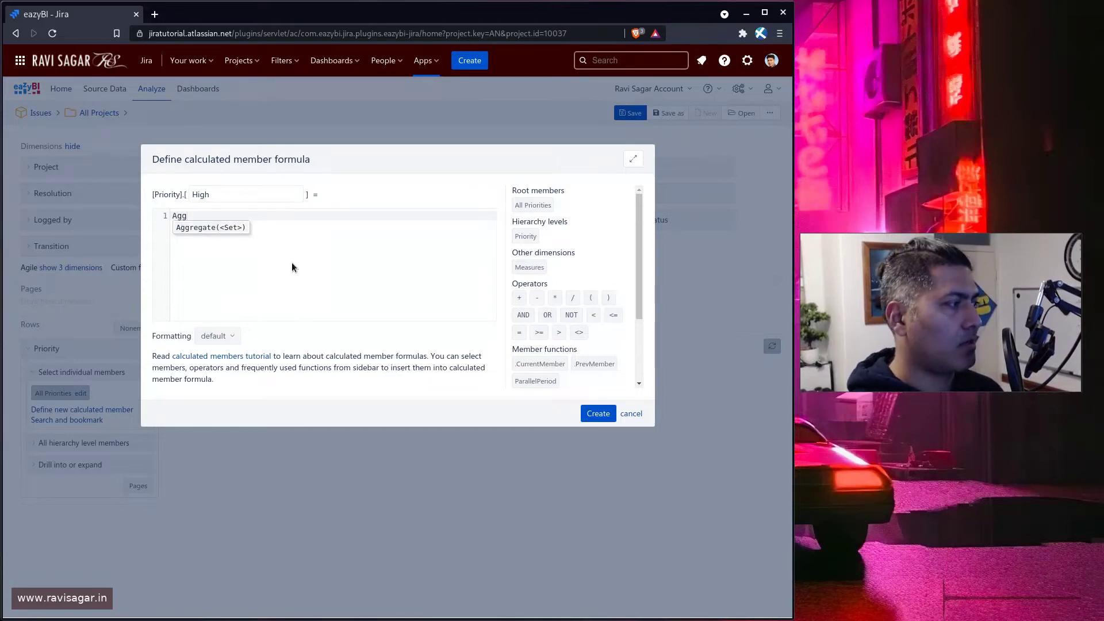
{"action": "left_click", "coordinate": [209, 227]}
{"action": "type", "text": "{"}
{"action": "key", "text": "Return"}
{"action": "key", "text": "Return"}
{"action": "key", "text": "Return"}
{"action": "key", "text": "Up"}
{"action": "left_click", "coordinate": [208, 226]}
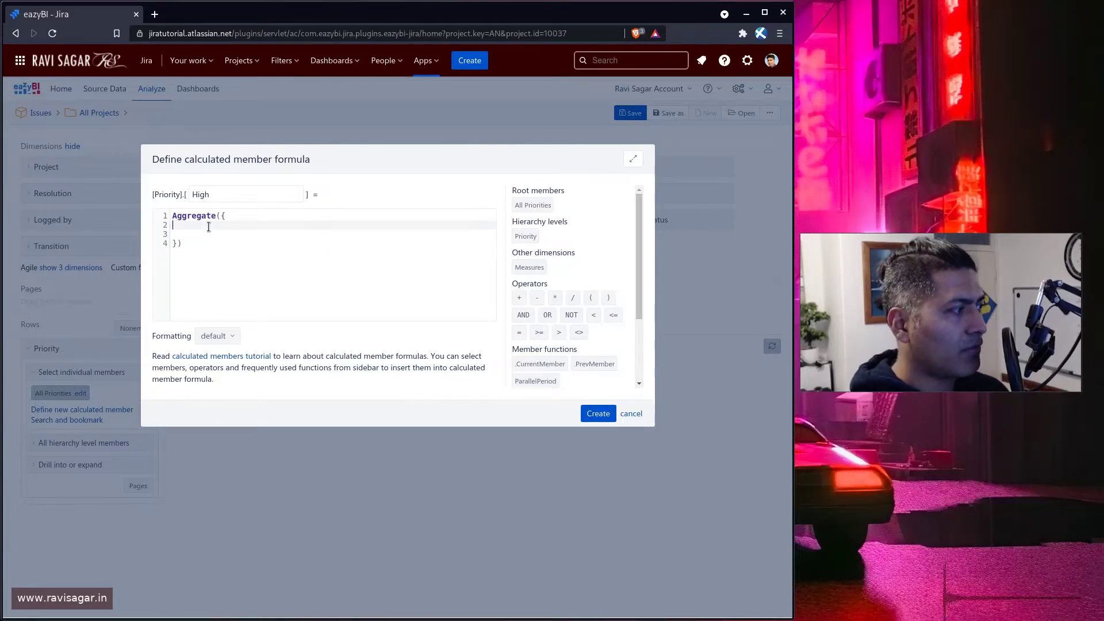
Step: Add [Priority].[Highest] followed by a comma as the first member of the Aggregate set
{"action": "type", "text": "["}
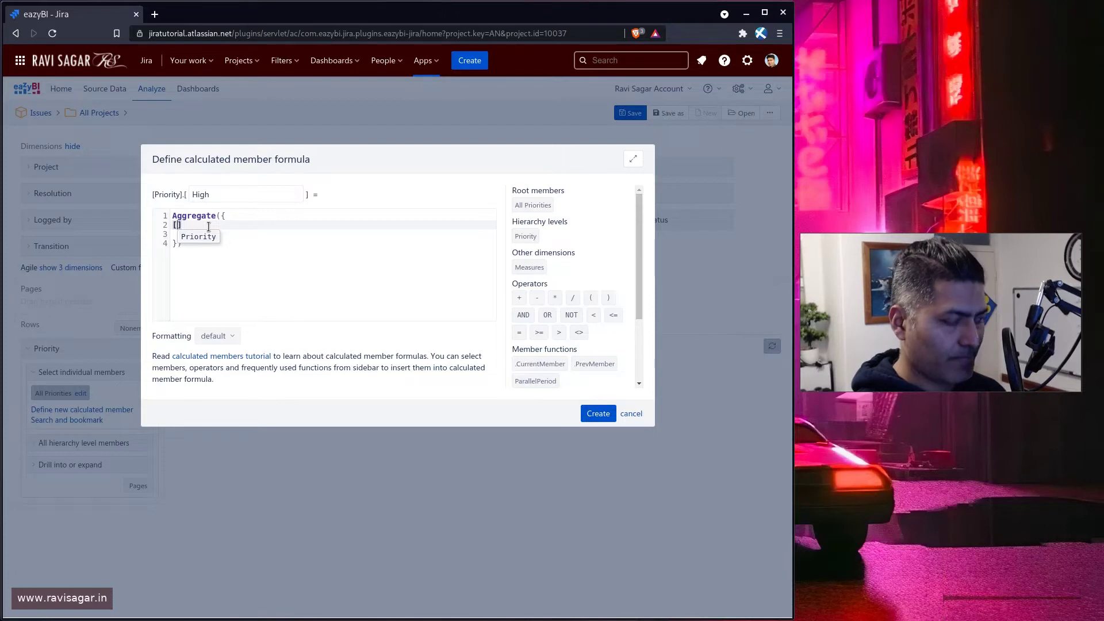
{"action": "type", "text": "S"}
{"action": "key", "text": "BackSpace"}
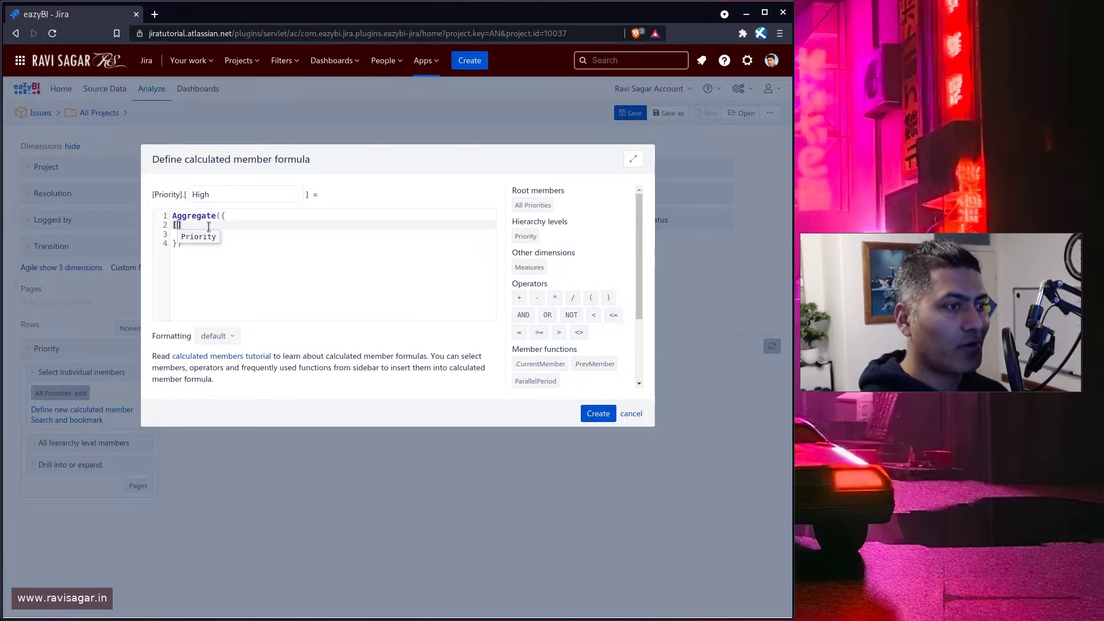
{"action": "type", "text": "Pr"}
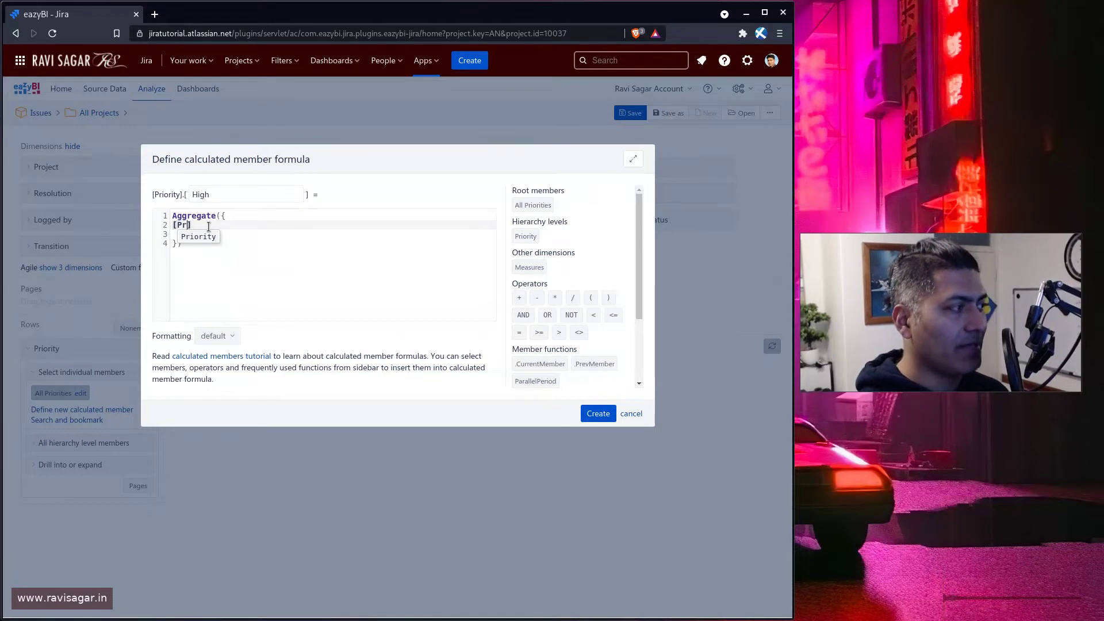
{"action": "key", "text": "Return"}
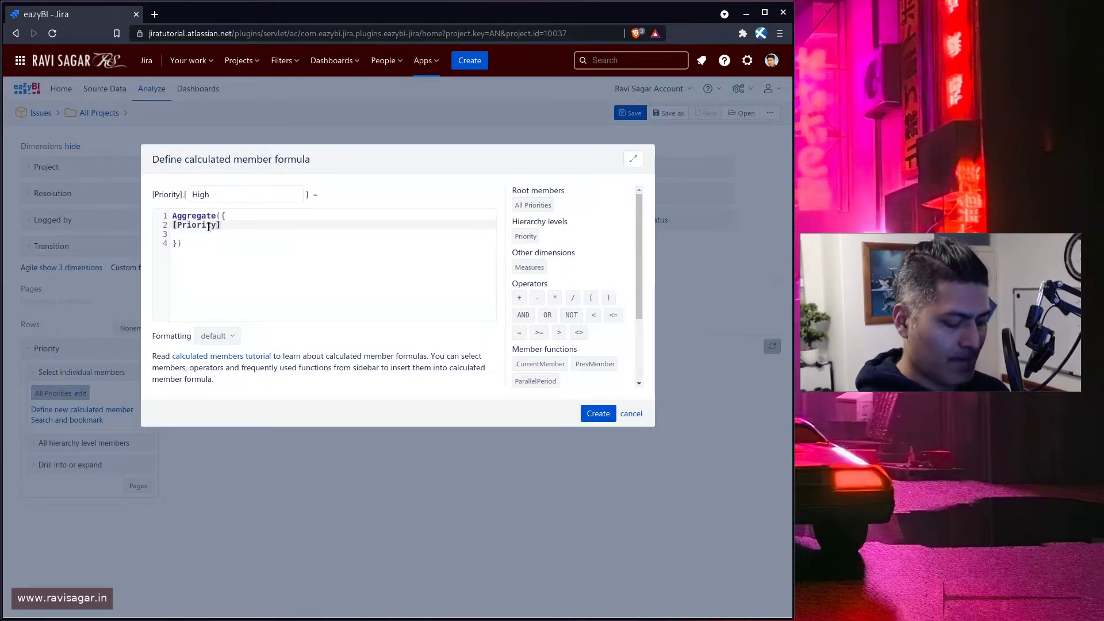
{"action": "type", "text": "."}
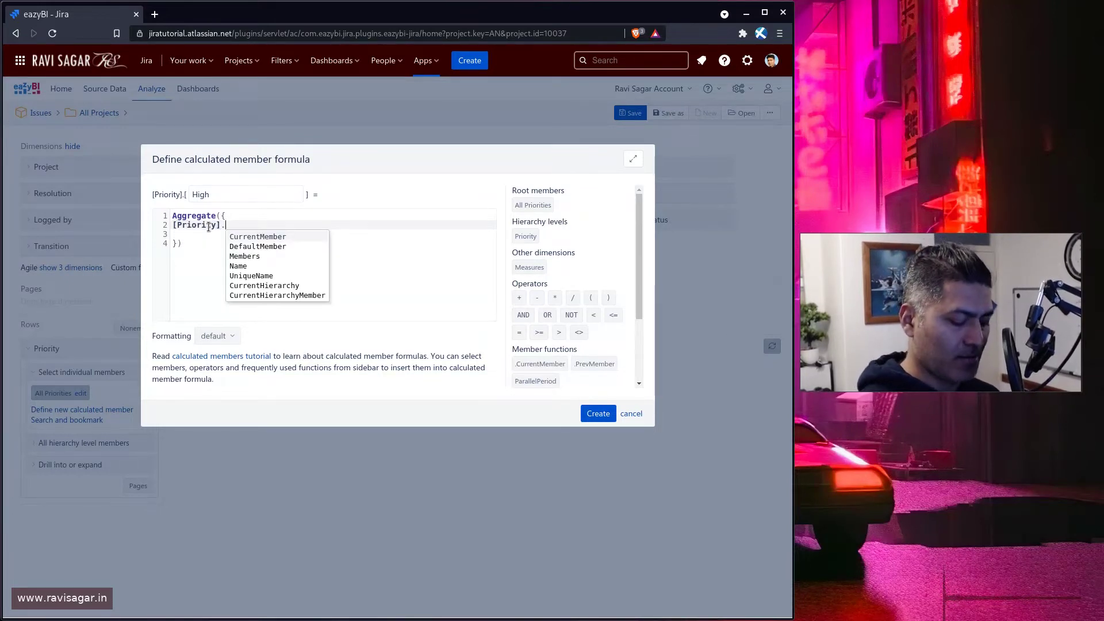
{"action": "type", "text": "["}
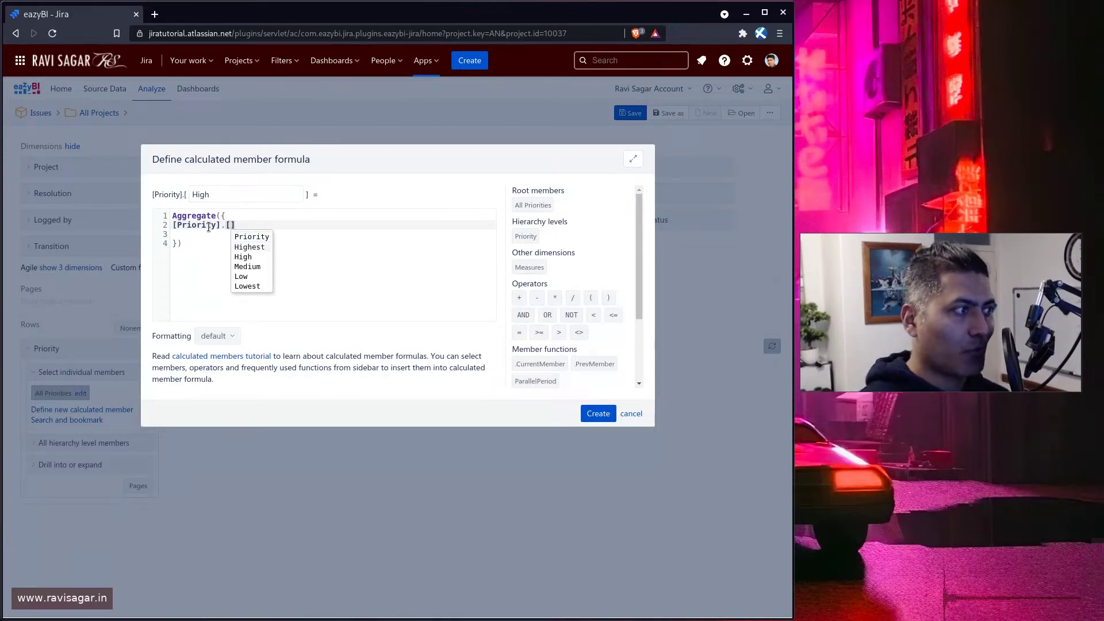
{"action": "key", "text": "Return"}
{"action": "type", "text": ","}
{"action": "key", "text": "Return"}
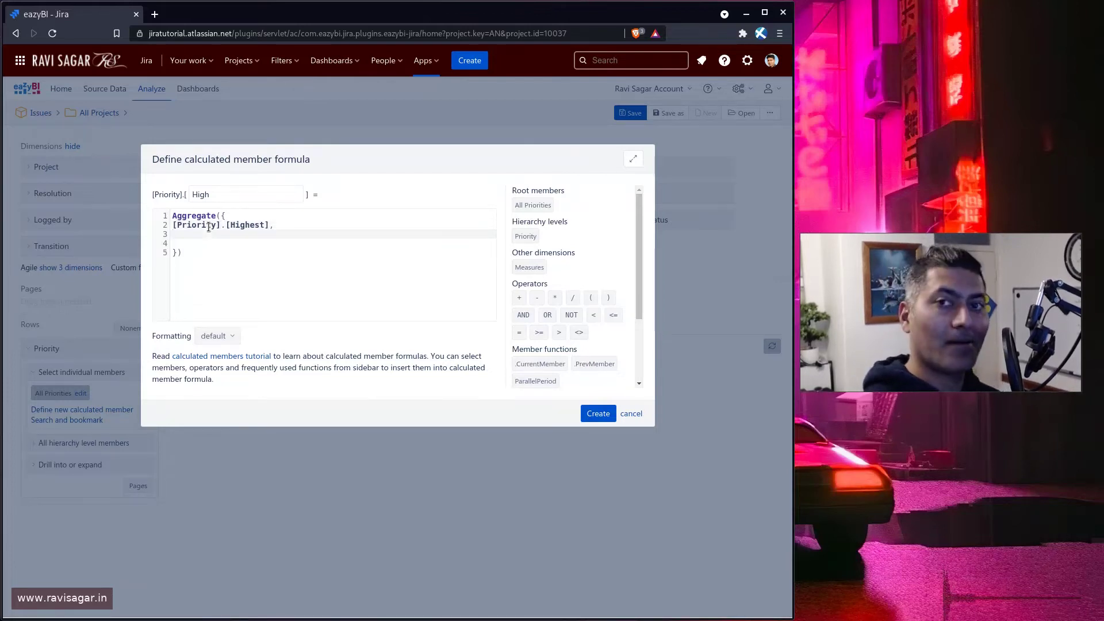
Step: Start the second member of the Aggregate set with a [Priority] reference followed by a dot
{"action": "type", "text": "[Priority]"}
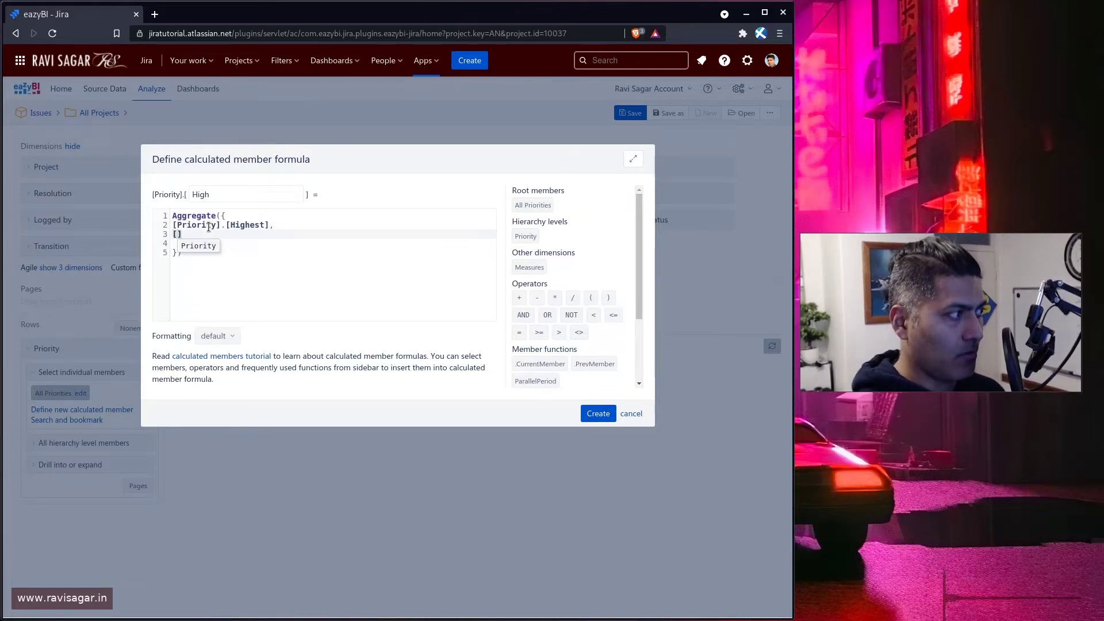
{"action": "type", "text": "."}
{"action": "key", "text": "BackSpace"}
{"action": "type", "text": "."}
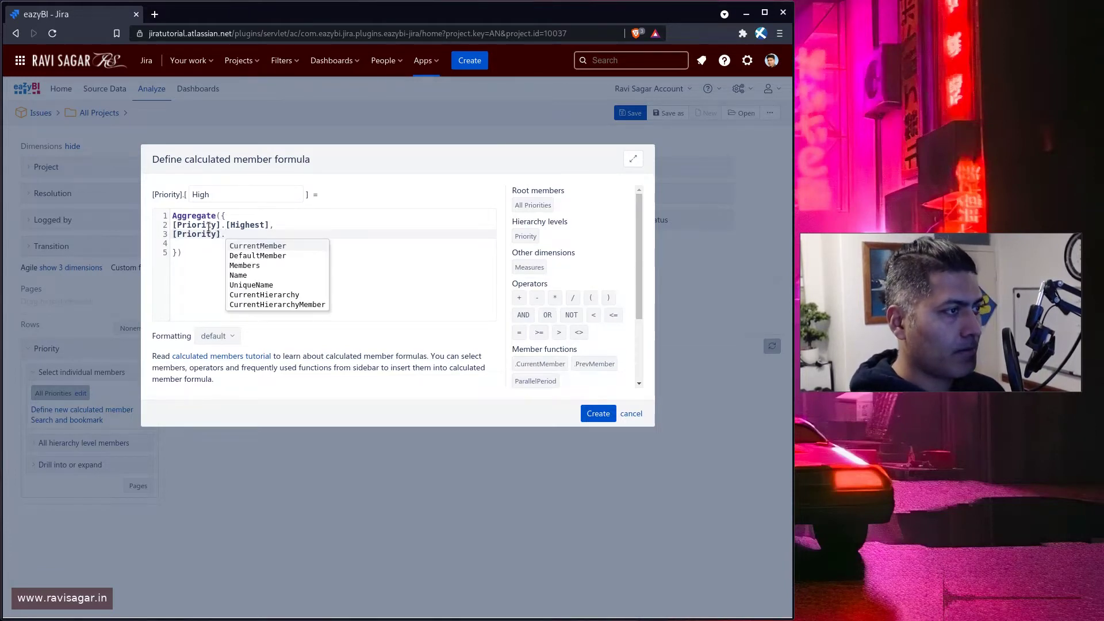
{"action": "key", "text": "Return"}
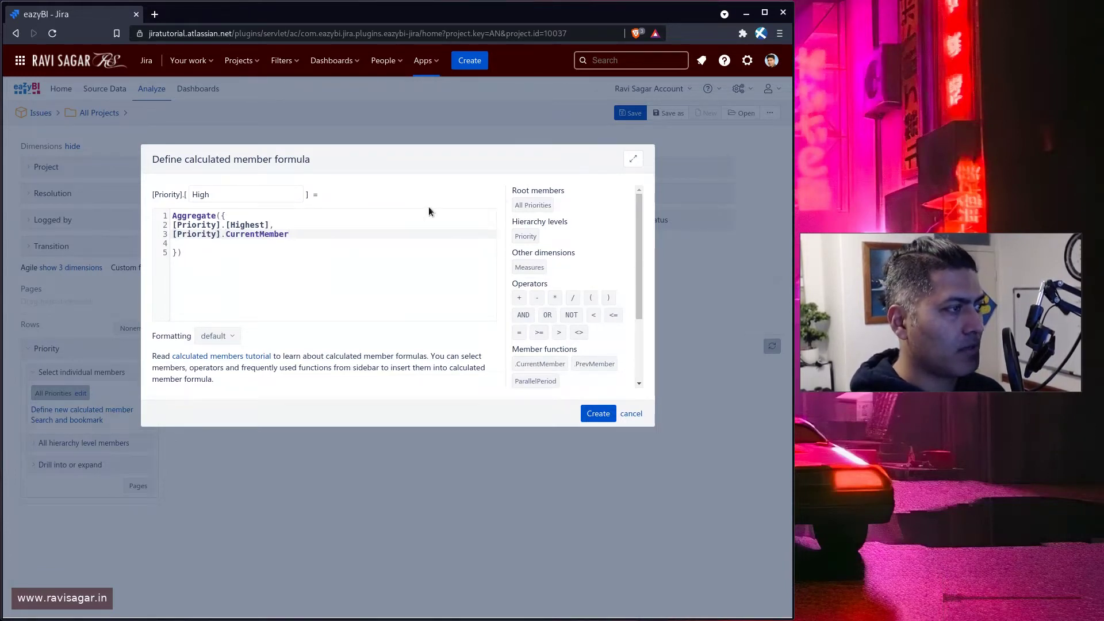
{"action": "left_click", "coordinate": [633, 160]}
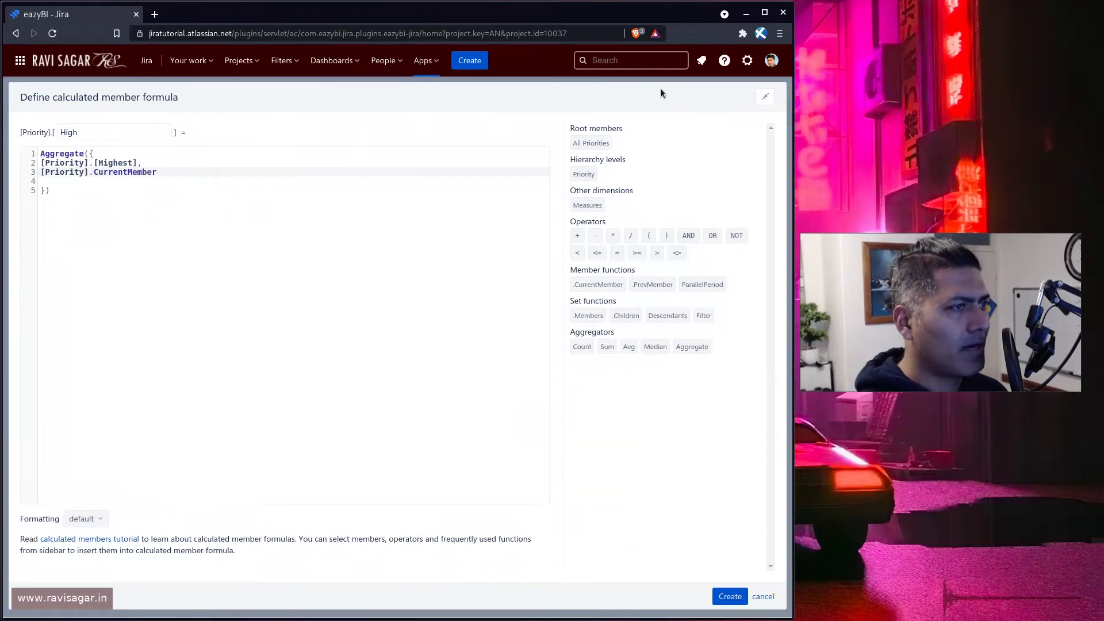
{"action": "left_click", "coordinate": [766, 98]}
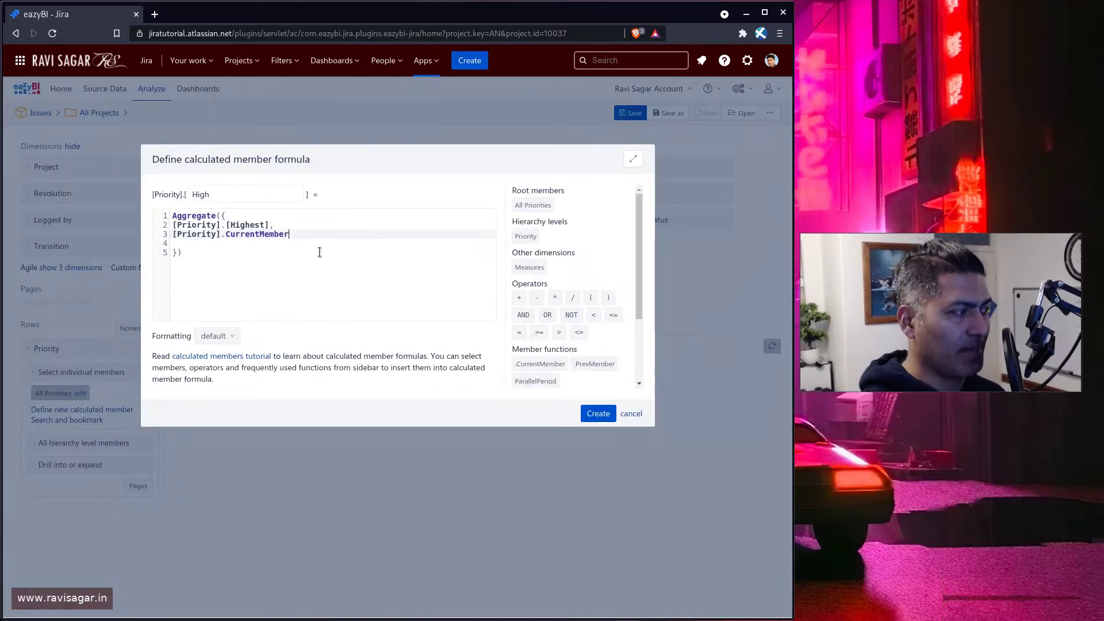
{"action": "key", "text": "BackSpace"}
{"action": "key", "text": "BackSpace"}
{"action": "key", "text": "BackSpace"}
{"action": "key", "text": "BackSpace"}
{"action": "key", "text": "BackSpace"}
{"action": "key", "text": "BackSpace"}
{"action": "key", "text": "BackSpace"}
{"action": "key", "text": "BackSpace"}
{"action": "key", "text": "BackSpace"}
{"action": "key", "text": "BackSpace"}
{"action": "key", "text": "BackSpace"}
{"action": "key", "text": "BackSpace"}
{"action": "key", "text": "BackSpace"}
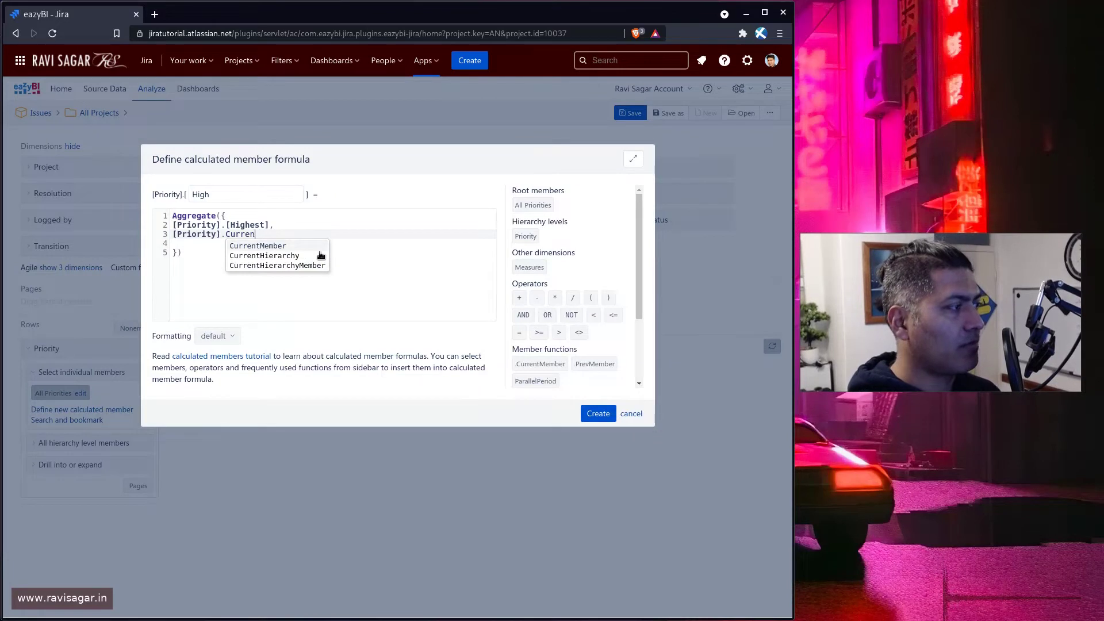
Step: Complete the second set member as [Priority].[High]
{"action": "type", "text": "["}
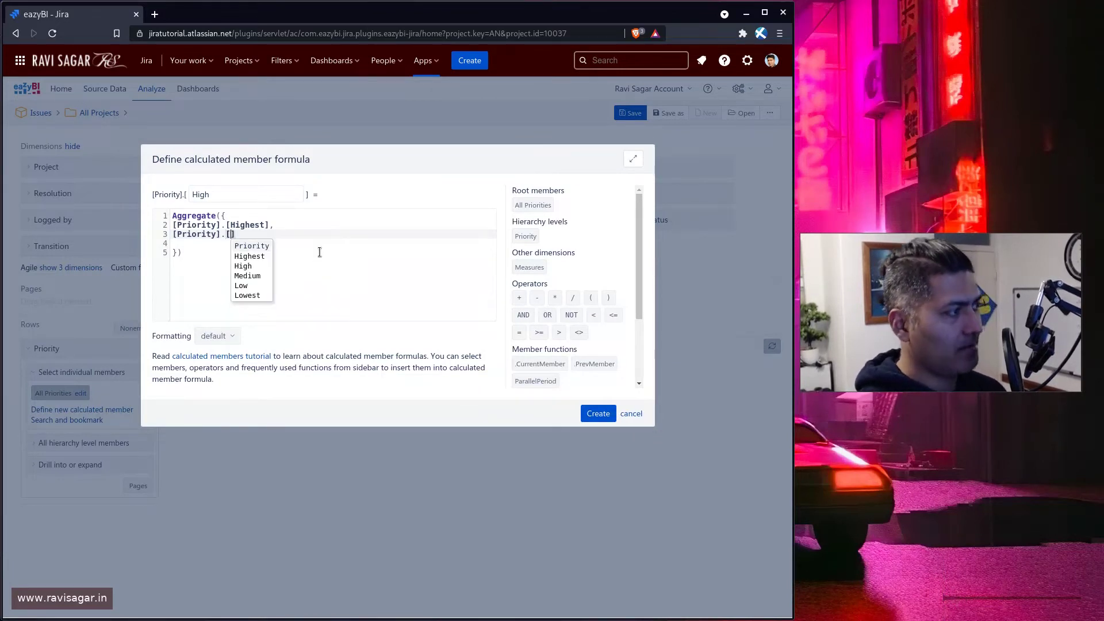
{"action": "key", "text": "Down"}
{"action": "key", "text": "Return"}
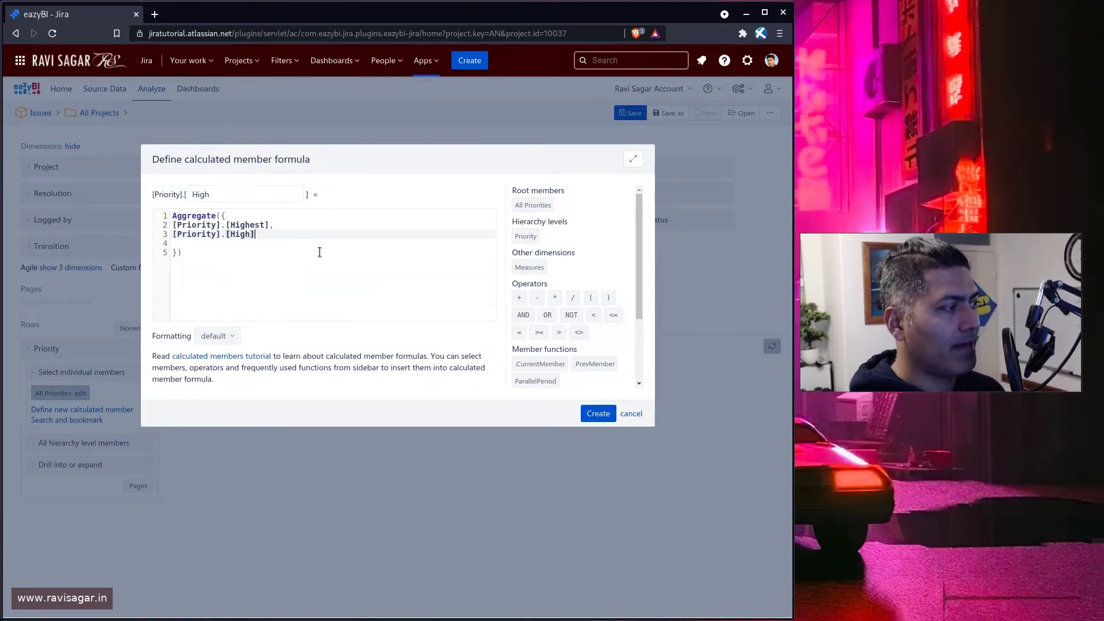
Step: Try to create the calculated member under the name High
{"action": "left_click", "coordinate": [263, 193]}
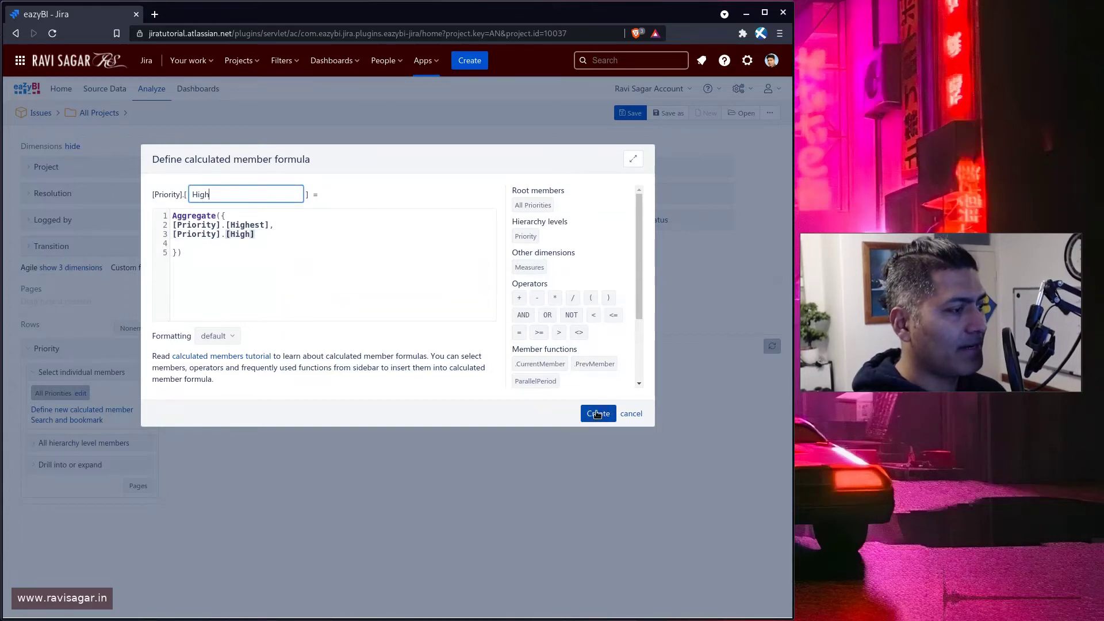
{"action": "left_click", "coordinate": [597, 414]}
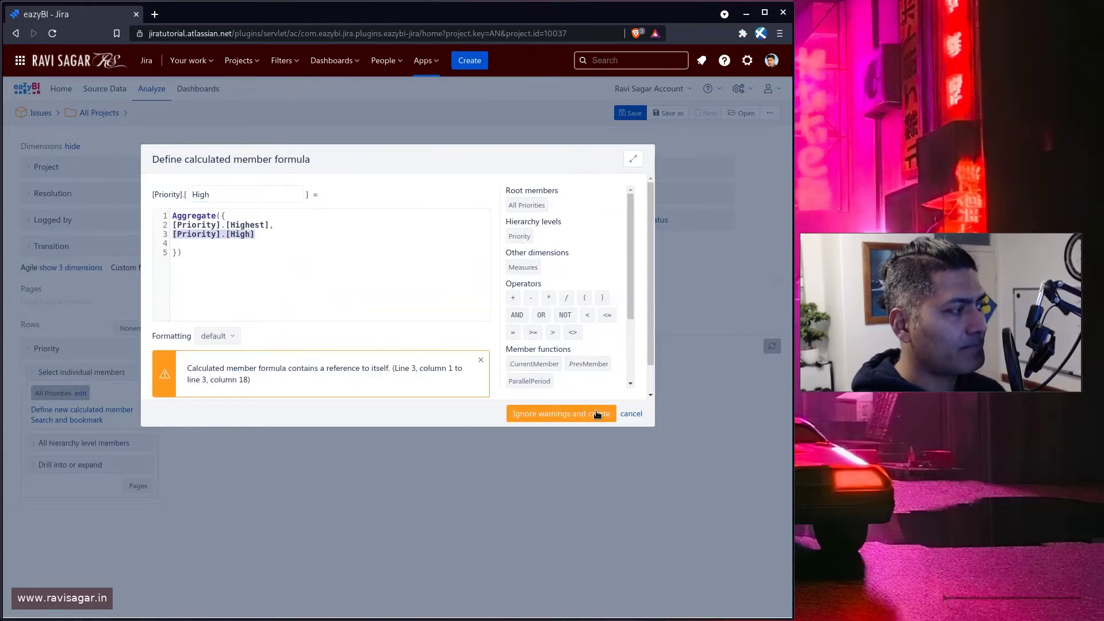
{"action": "left_click", "coordinate": [189, 250]}
{"action": "left_click", "coordinate": [190, 244]}
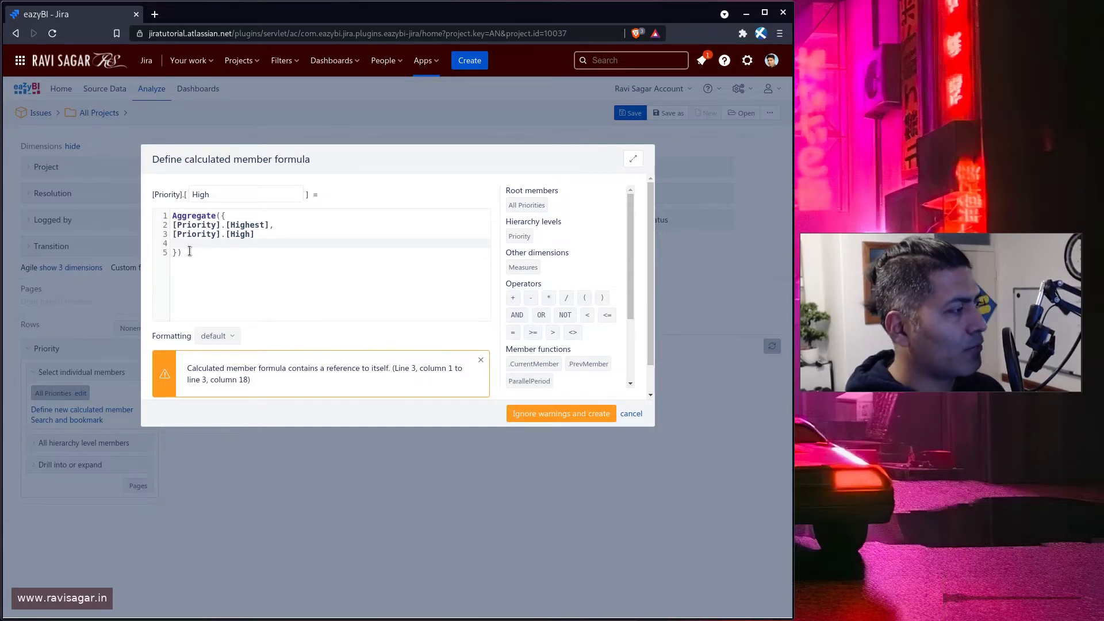
Step: Rename the calculated member to only-high and dismiss the self-reference warning
{"action": "left_click", "coordinate": [218, 197]}
{"action": "key", "text": "BackSpace"}
{"action": "key", "text": "BackSpace"}
{"action": "key", "text": "BackSpace"}
{"action": "key", "text": "BackSpace"}
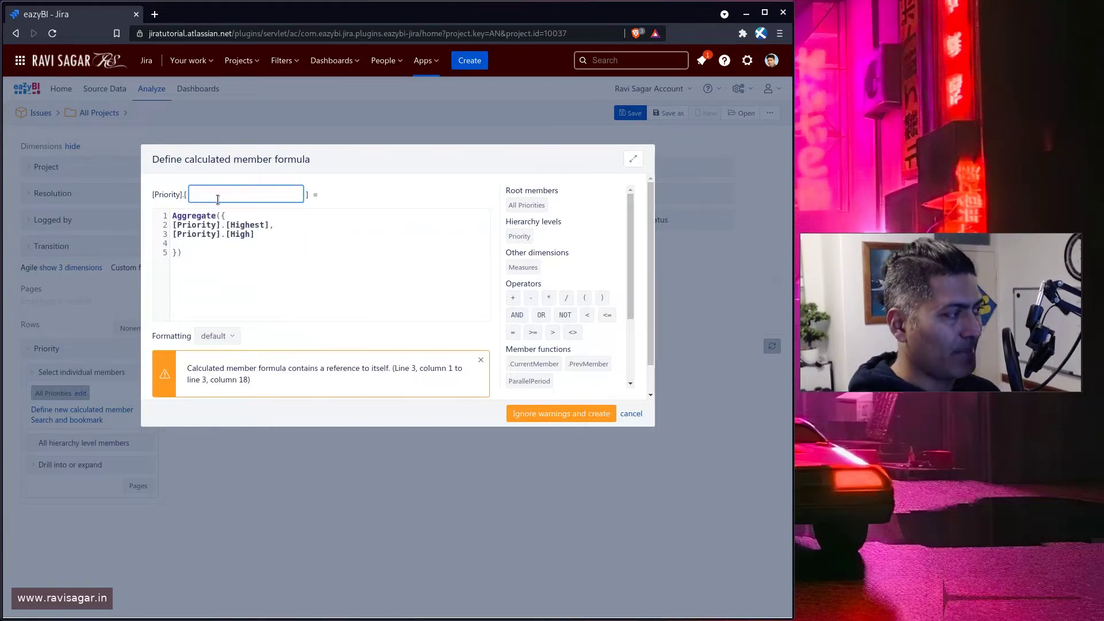
{"action": "type", "text": "only"}
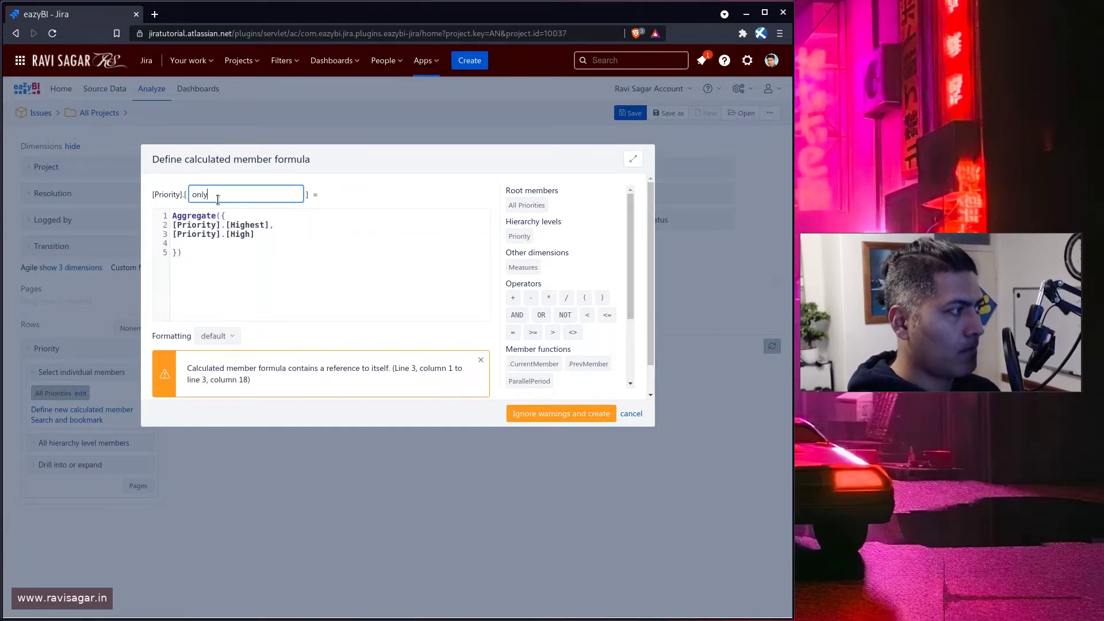
{"action": "type", "text": "-high"}
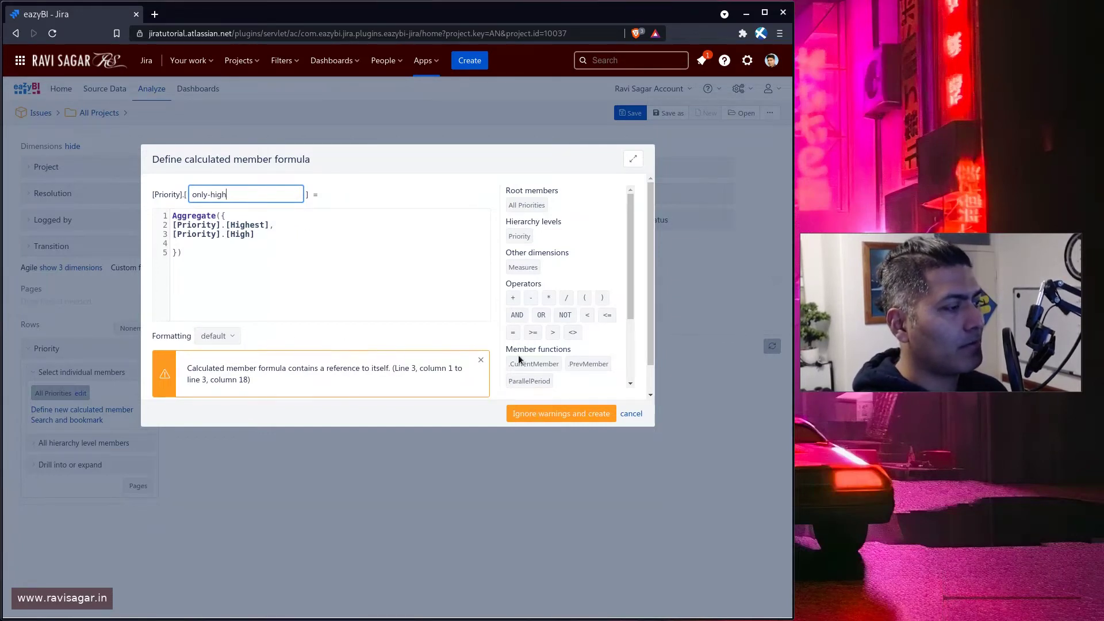
{"action": "left_click", "coordinate": [480, 361]}
{"action": "left_click", "coordinate": [478, 358]}
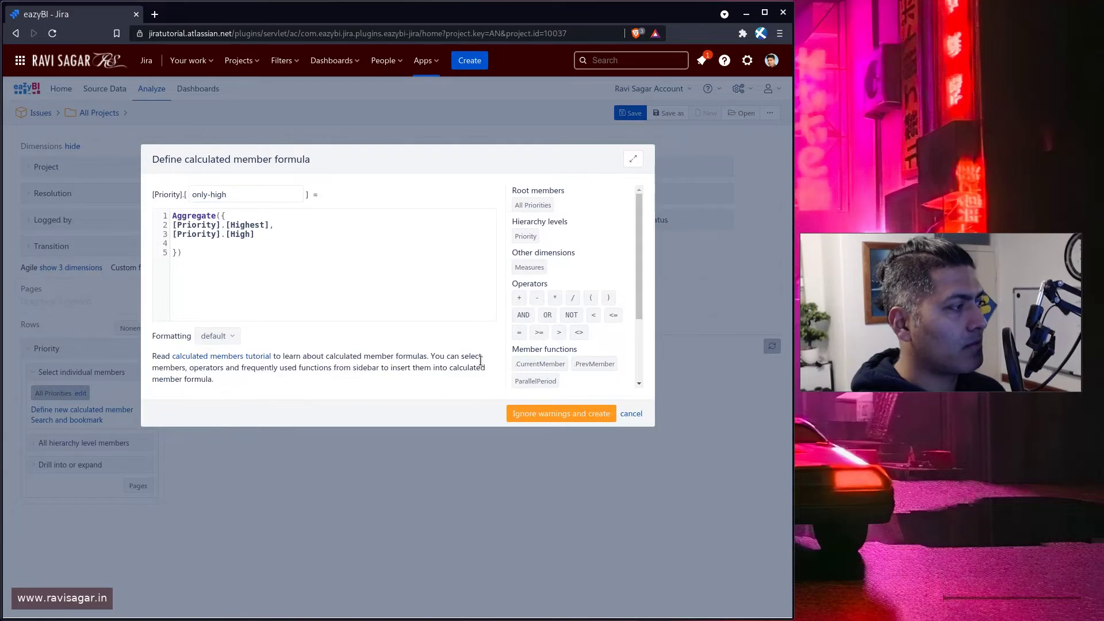
Step: Create the only-high member without the formula's empty line and add it to the report rows
{"action": "left_click", "coordinate": [190, 244]}
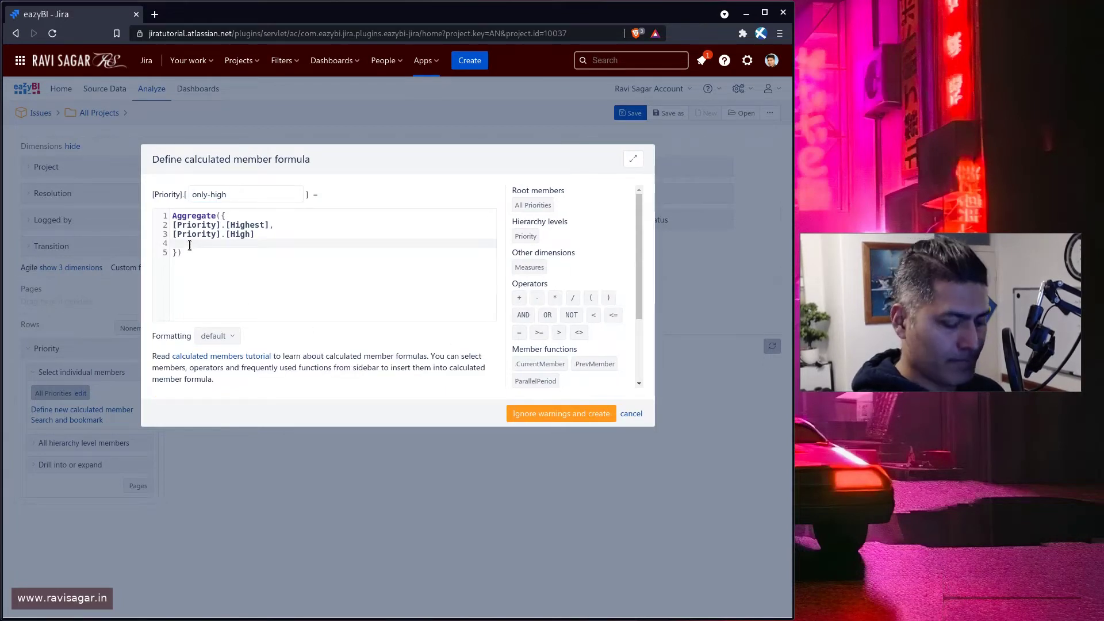
{"action": "key", "text": "BackSpace"}
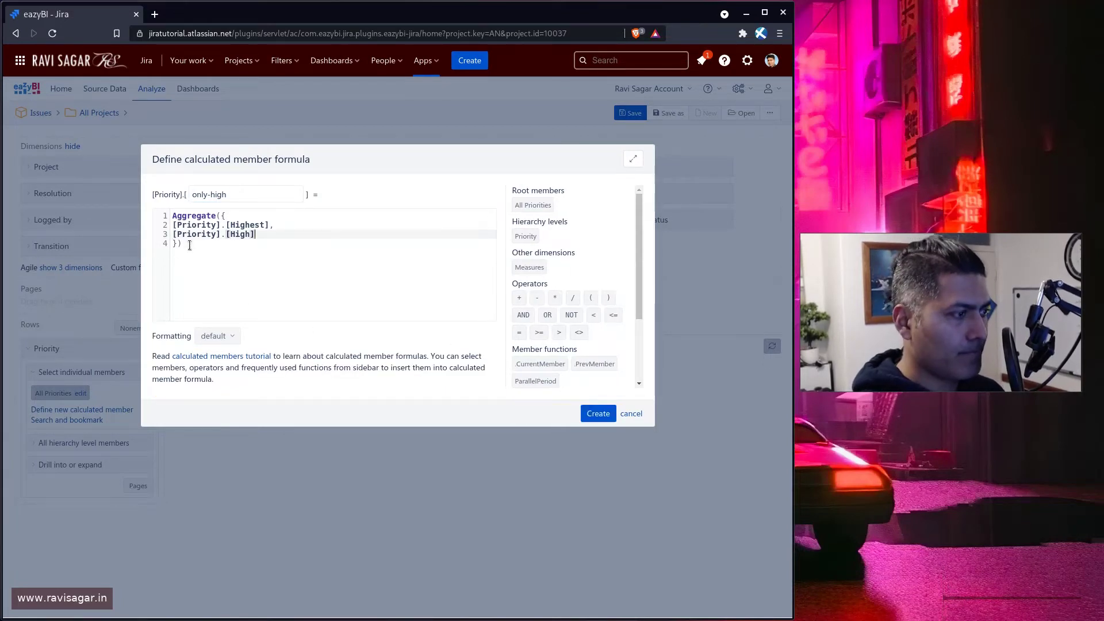
{"action": "left_click", "coordinate": [587, 413]}
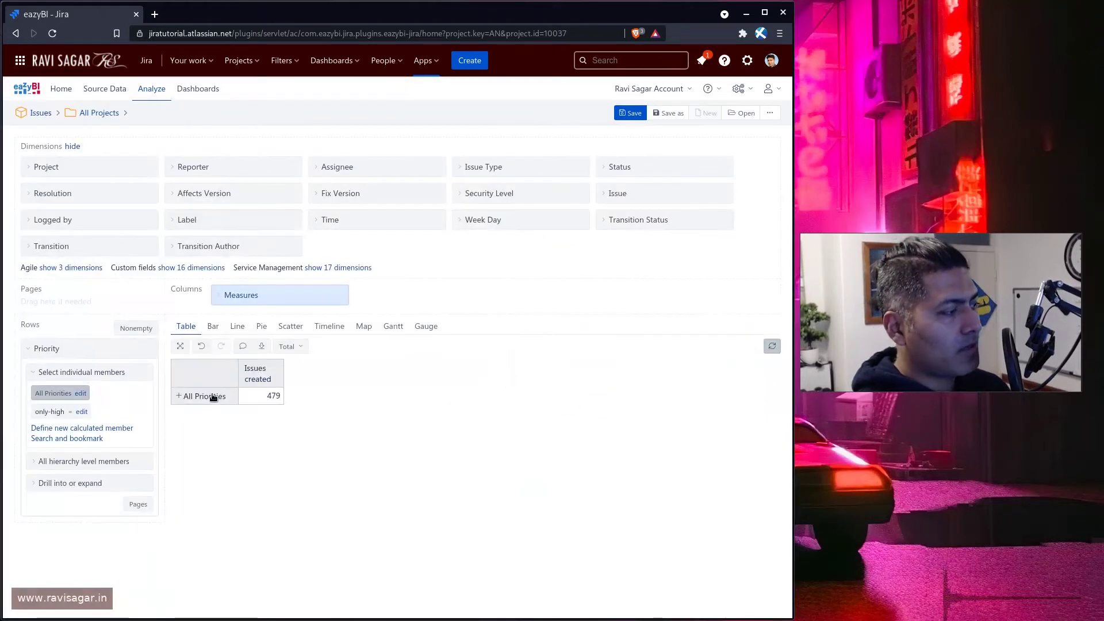
{"action": "left_click", "coordinate": [46, 416]}
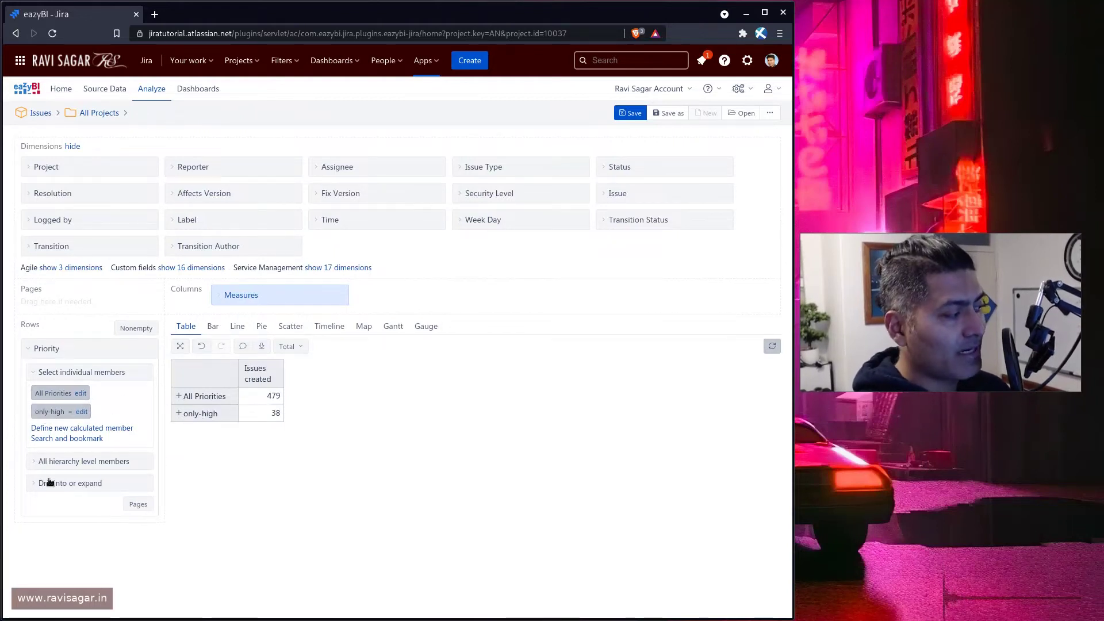
Step: Start a new calculated Priority member named only-medium with an Aggregate function as its formula
{"action": "left_click", "coordinate": [66, 429]}
{"action": "type", "text": "only-medium"}
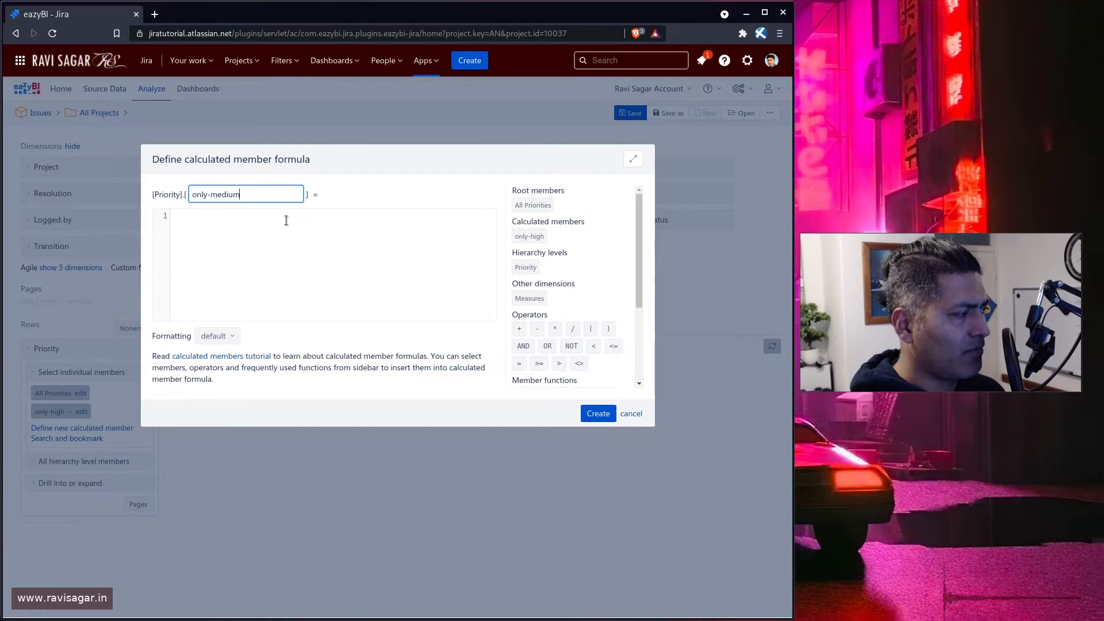
{"action": "left_click", "coordinate": [285, 220]}
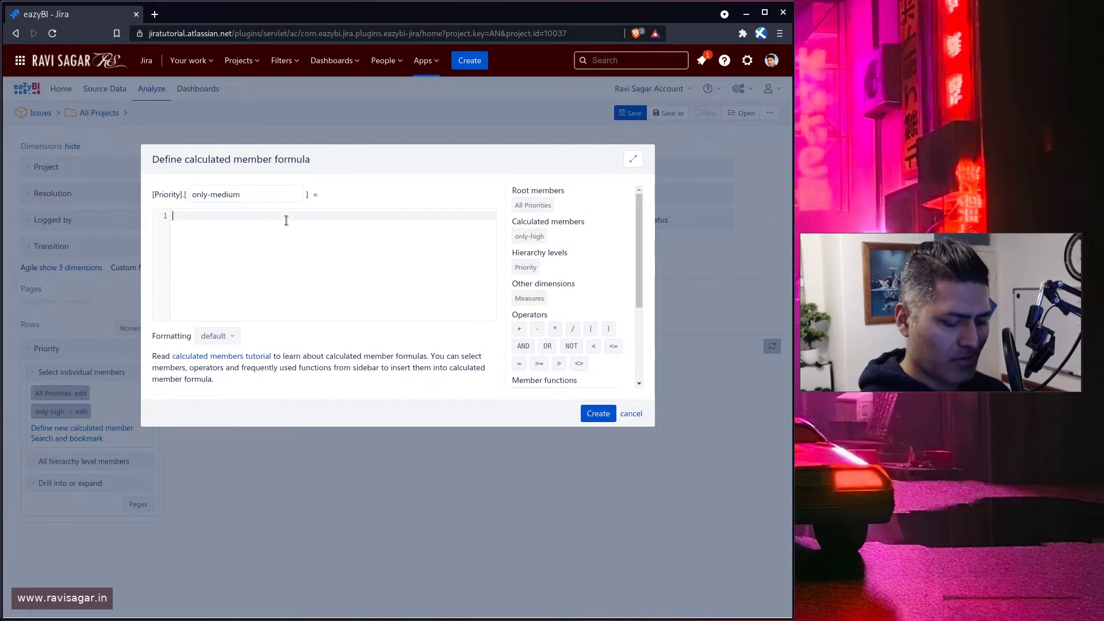
{"action": "type", "text": "Agg"}
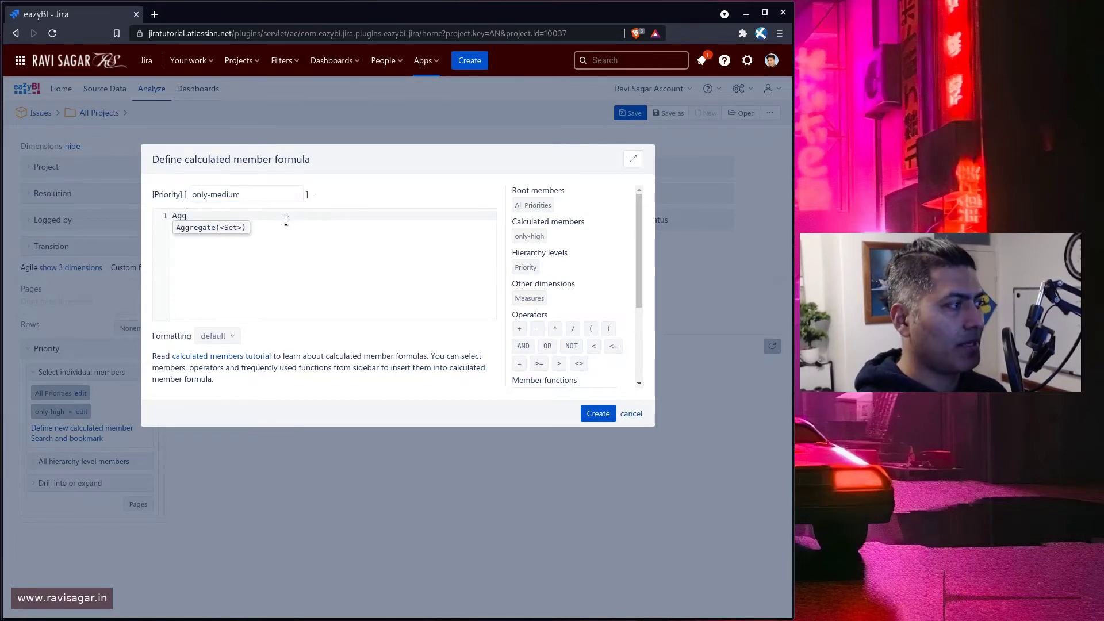
{"action": "key", "text": "Return"}
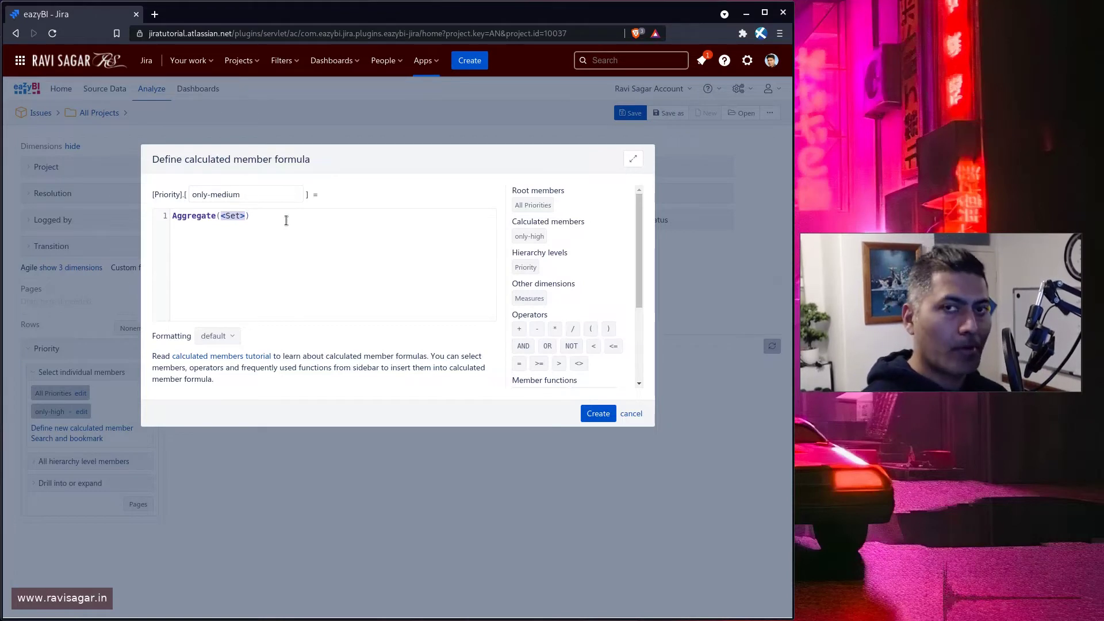
Step: Fill the Aggregate function with a braced set containing [Priority].[Medium] and create the only-medium member
{"action": "type", "text": "{"}
{"action": "key", "text": "Return"}
{"action": "key", "text": "Return"}
{"action": "type", "text": "["}
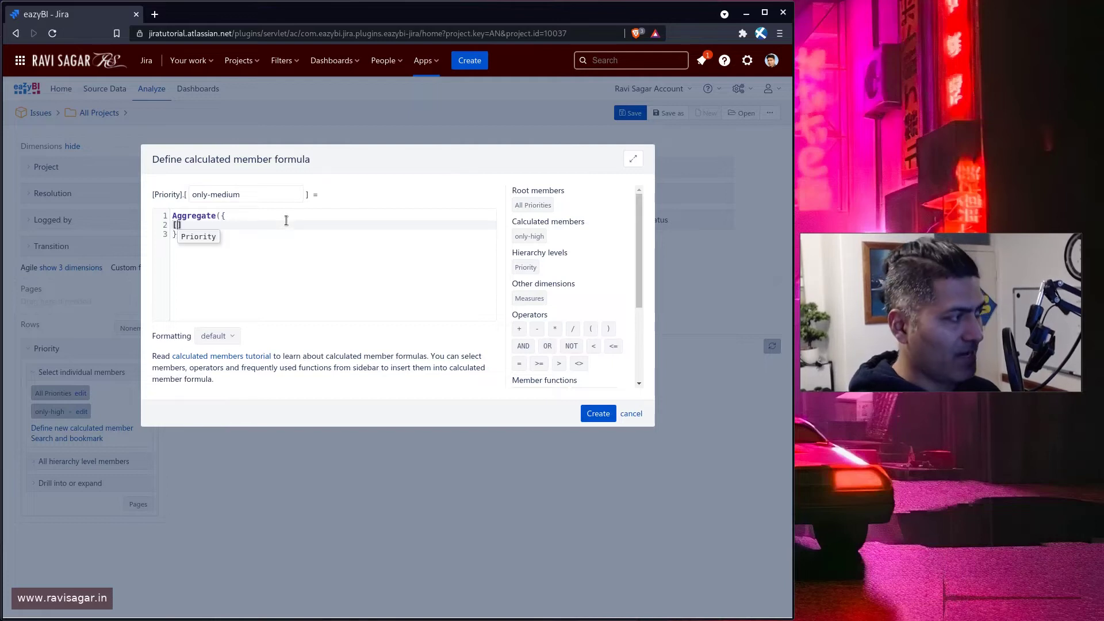
{"action": "key", "text": "Return"}
{"action": "type", "text": "/["}
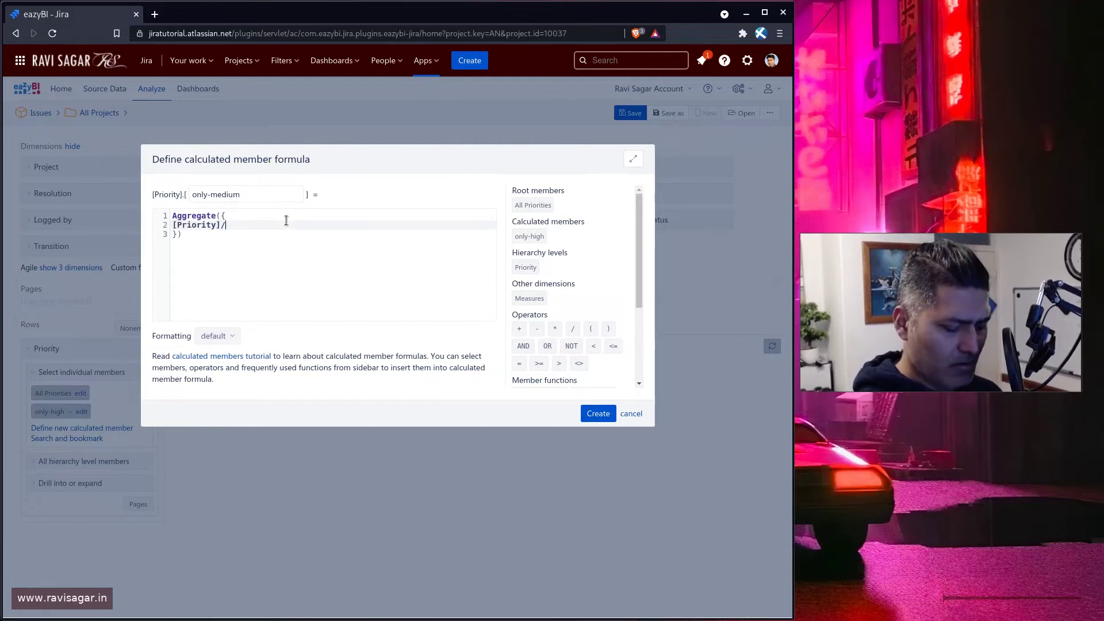
{"action": "key", "text": "BackSpace"}
{"action": "key", "text": "BackSpace"}
{"action": "type", "text": ".["}
{"action": "key", "text": "Down"}
{"action": "key", "text": "Down"}
{"action": "key", "text": "Down"}
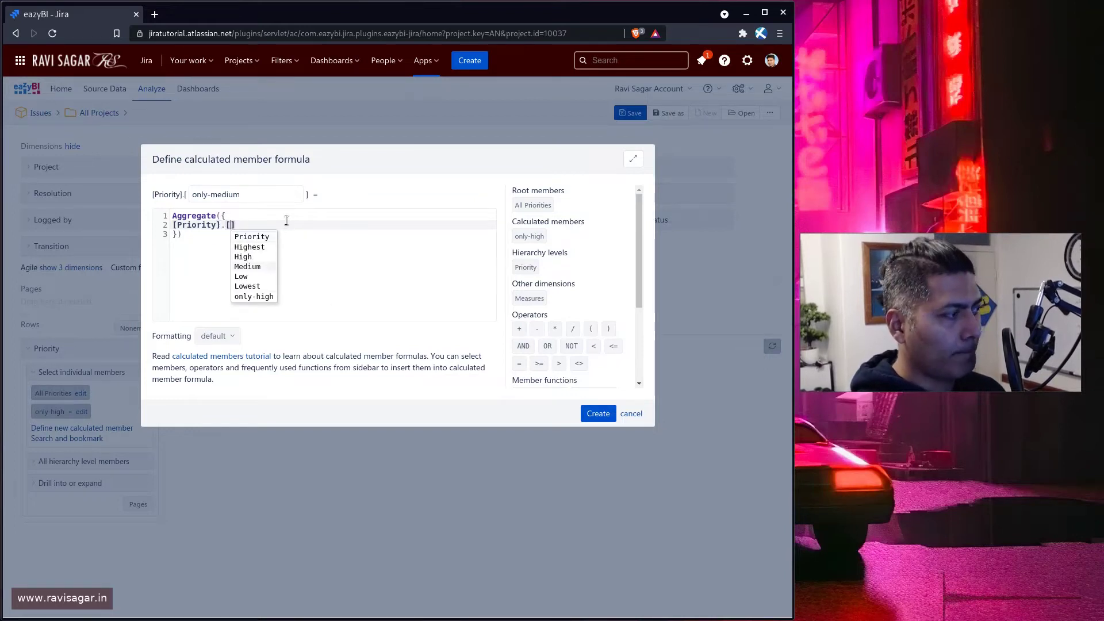
{"action": "key", "text": "Return"}
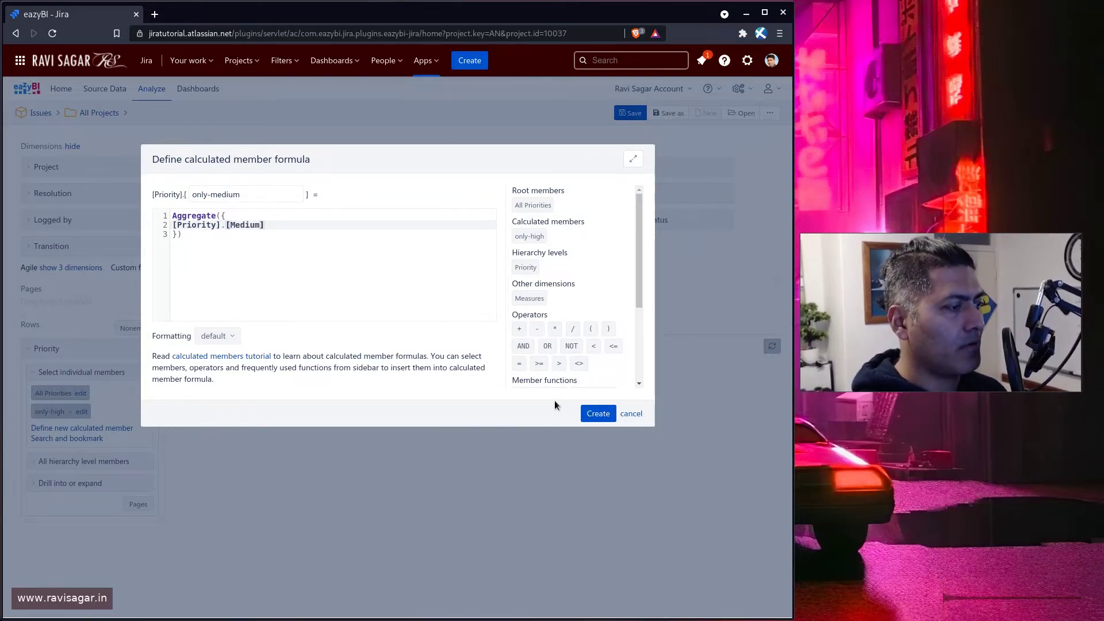
{"action": "left_click", "coordinate": [596, 414]}
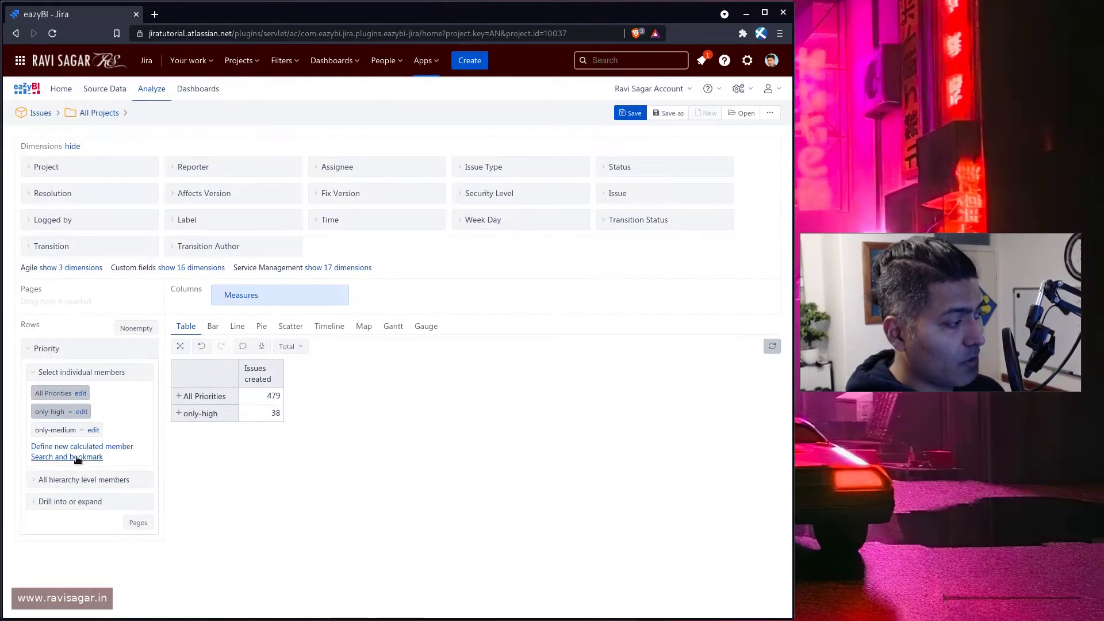
Step: Start a new calculated Priority member named only-low with an Aggregate function as its formula
{"action": "left_click", "coordinate": [77, 457]}
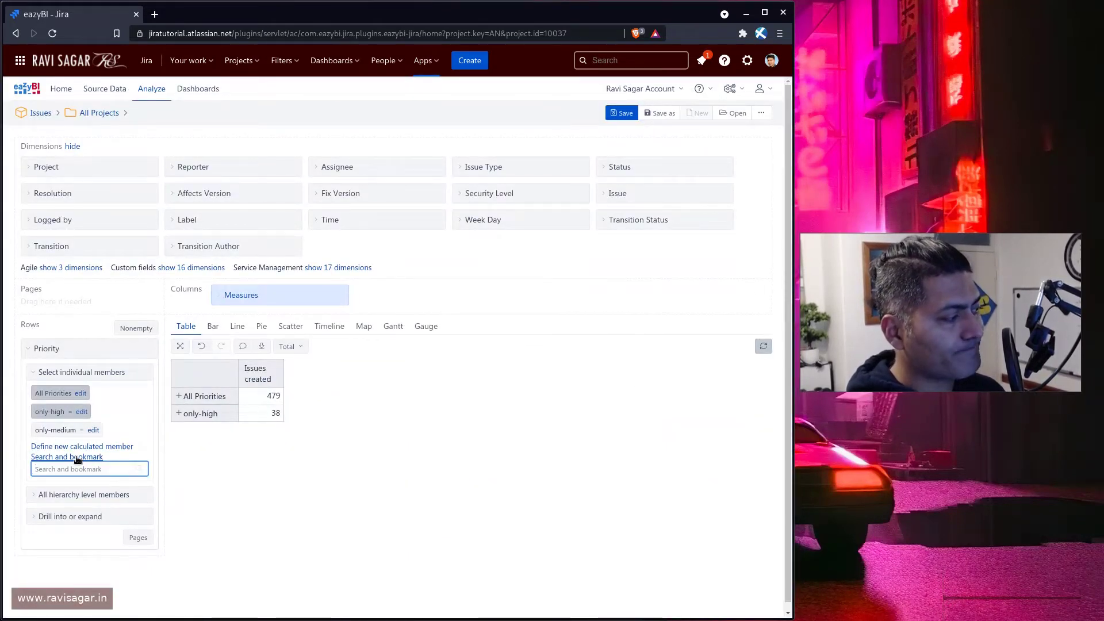
{"action": "left_click", "coordinate": [81, 447]}
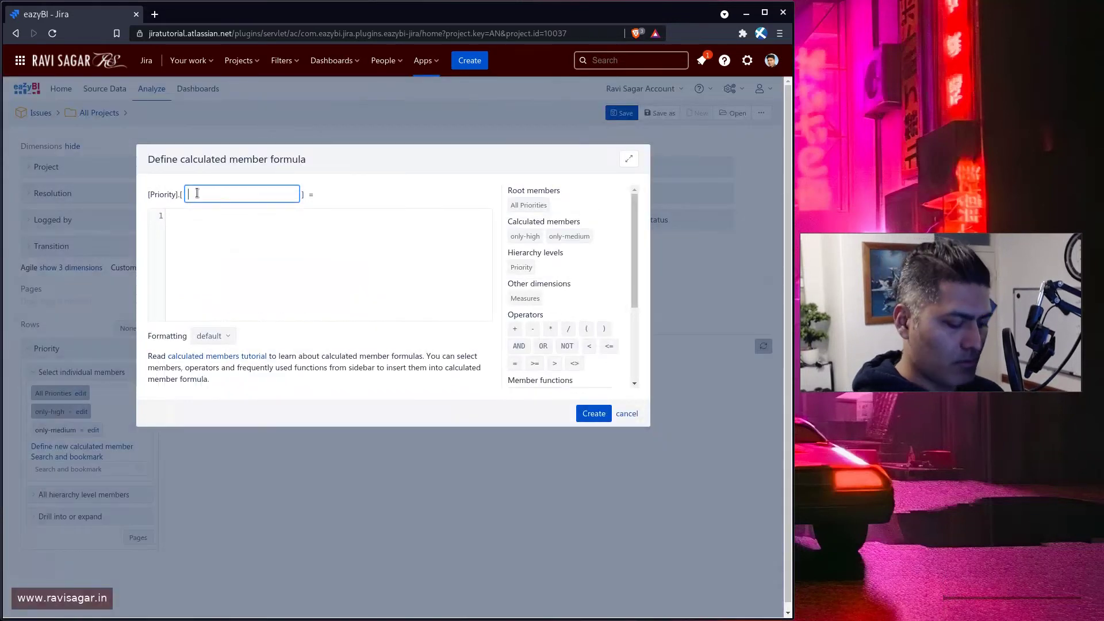
{"action": "type", "text": "only-low"}
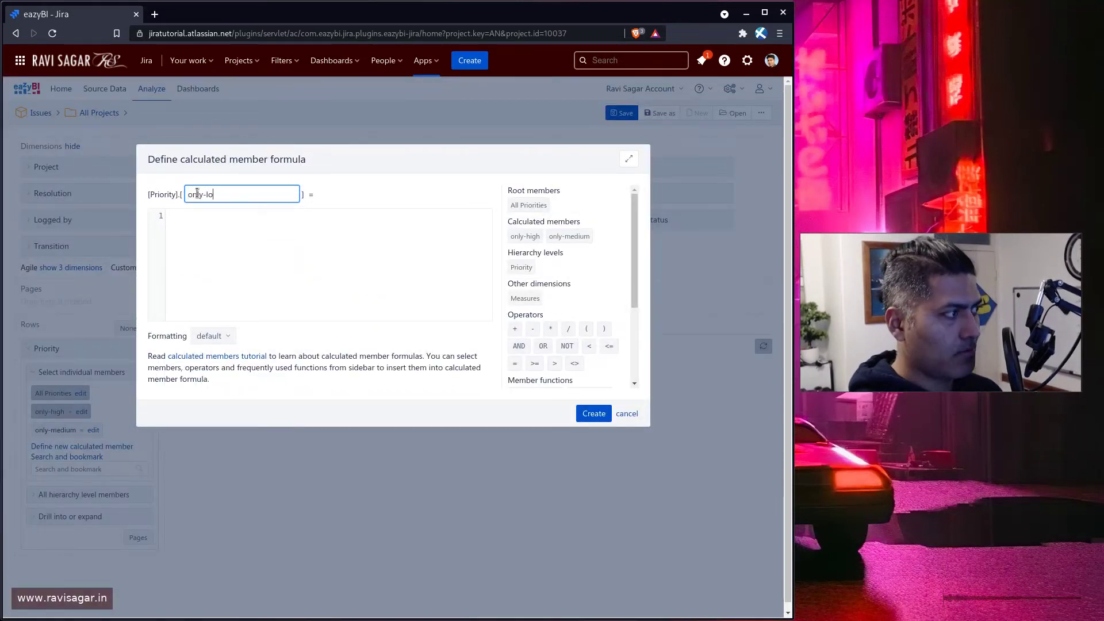
{"action": "left_click", "coordinate": [216, 232]}
{"action": "type", "text": "Agg"}
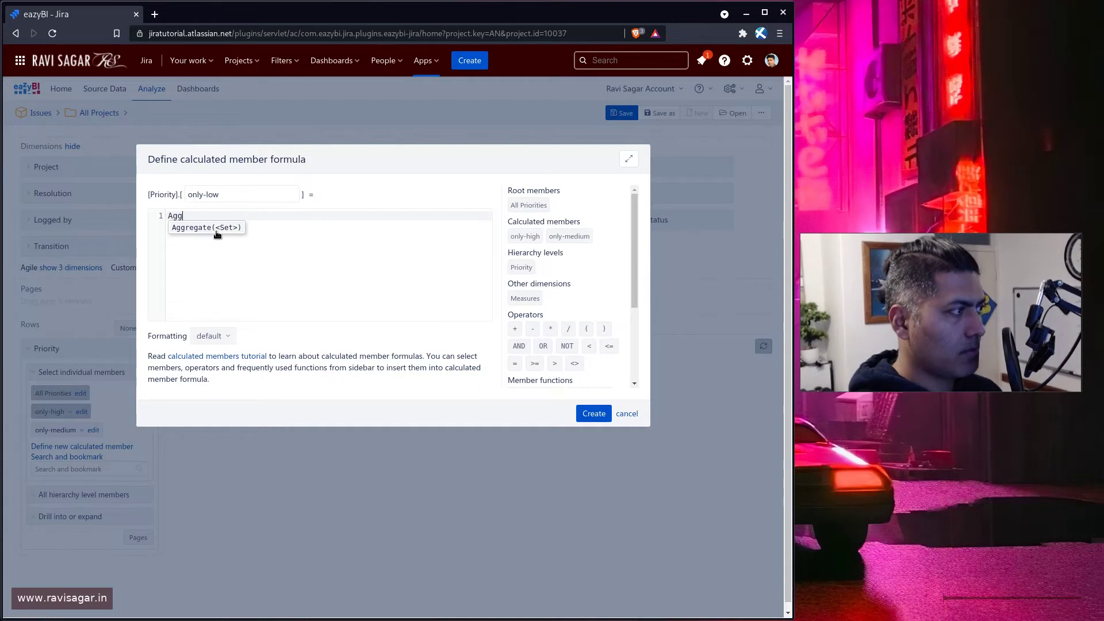
{"action": "left_click", "coordinate": [217, 228]}
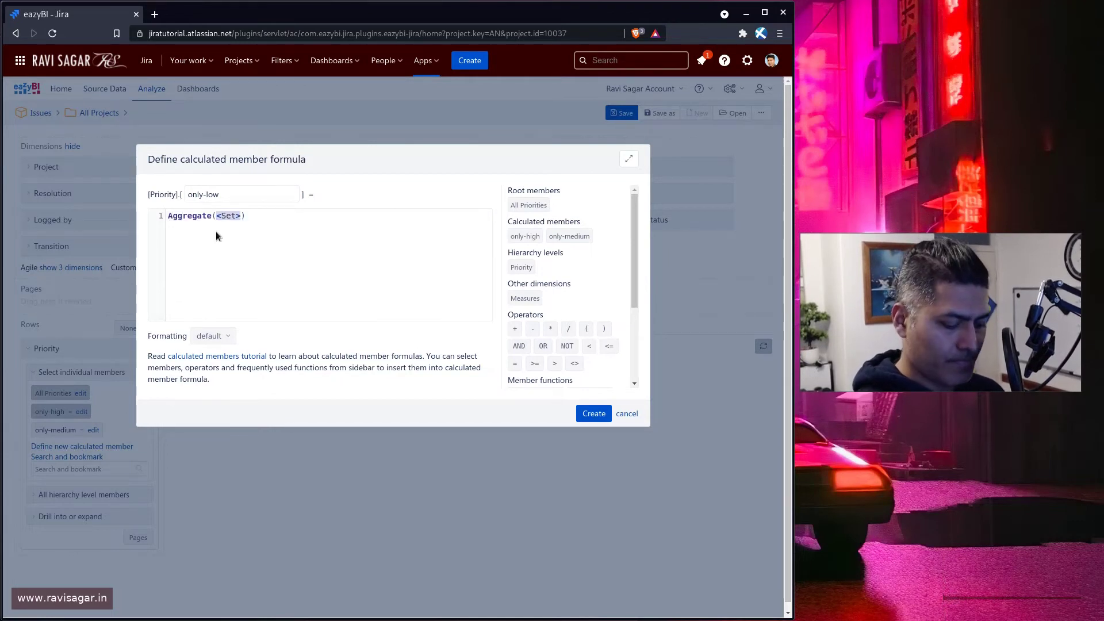
Step: Put a braced set in the only-low Aggregate function with [Priority].[Low] and a comma as its first entry
{"action": "key", "text": "Return"}
{"action": "key", "text": "Return"}
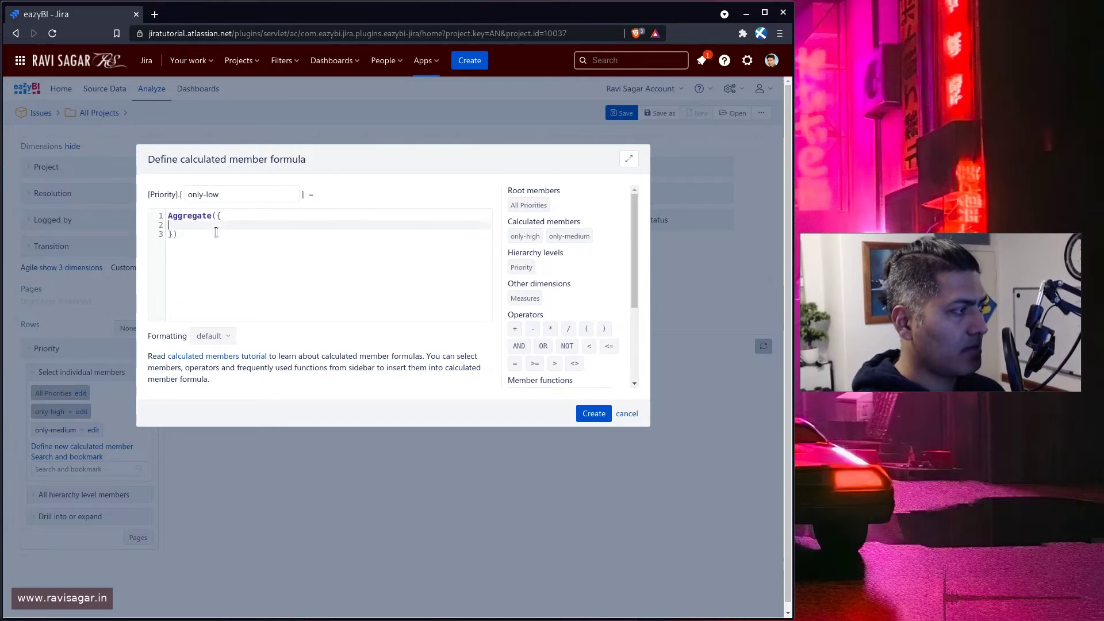
{"action": "key", "text": "Up"}
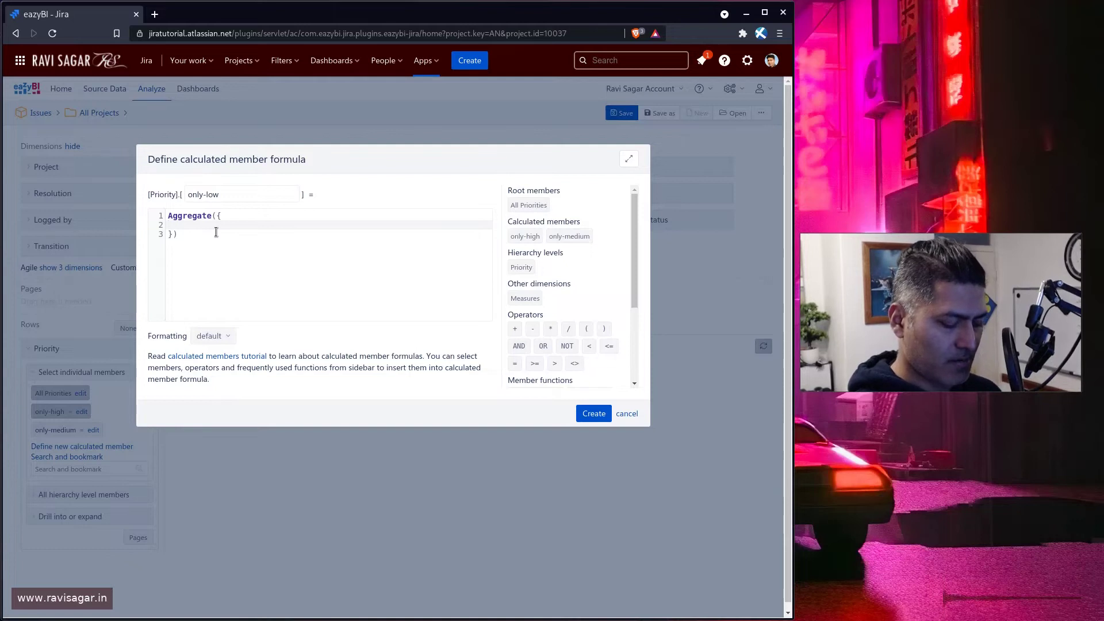
{"action": "type", "text": "["}
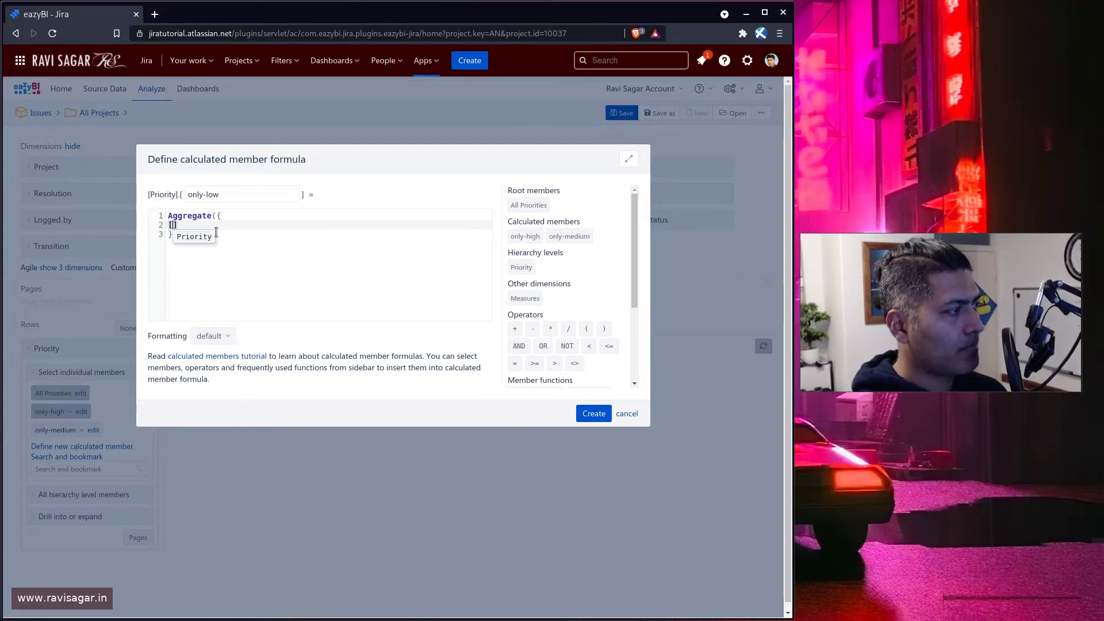
{"action": "key", "text": "Return"}
{"action": "type", "text": ".["}
{"action": "key", "text": "Down"}
{"action": "key", "text": "Down"}
{"action": "key", "text": "Down"}
{"action": "key", "text": "Down"}
{"action": "key", "text": "Return"}
{"action": "type", "text": ","}
Step: Add [Priority].[Lowest] on a new line as the second set entry and create the only-low member
{"action": "key", "text": "Return"}
{"action": "type", "text": "["}
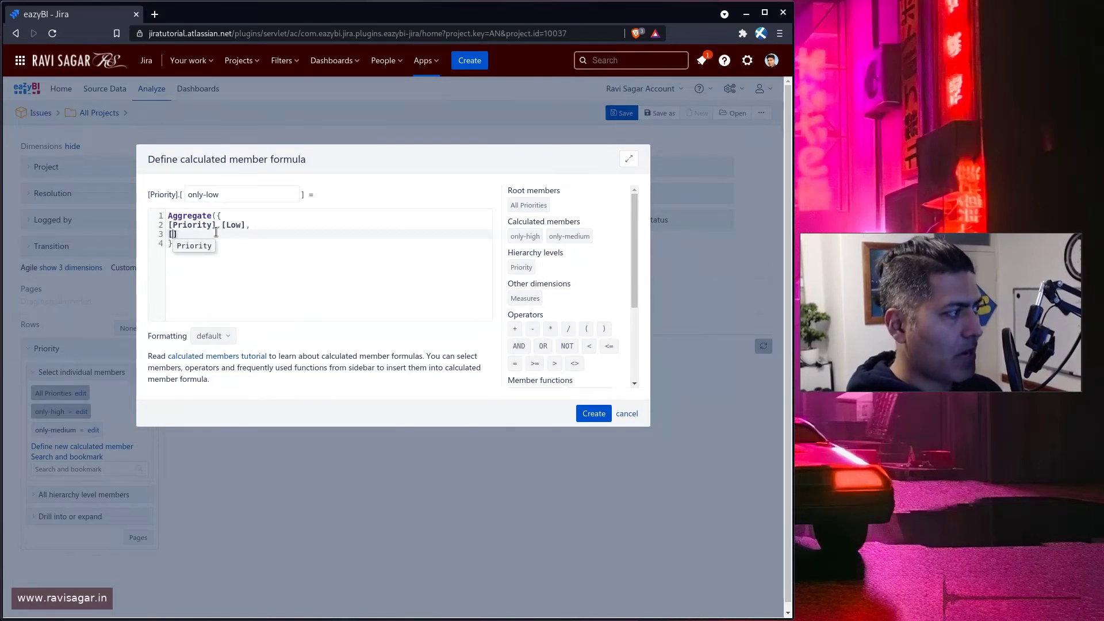
{"action": "key", "text": "Return"}
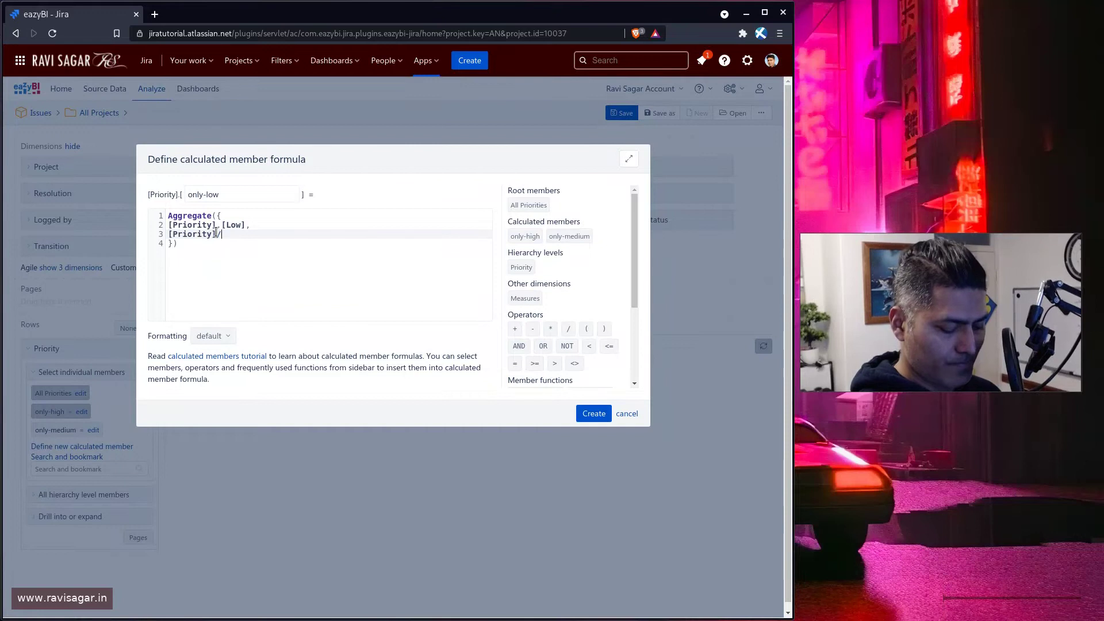
{"action": "type", "text": ".["}
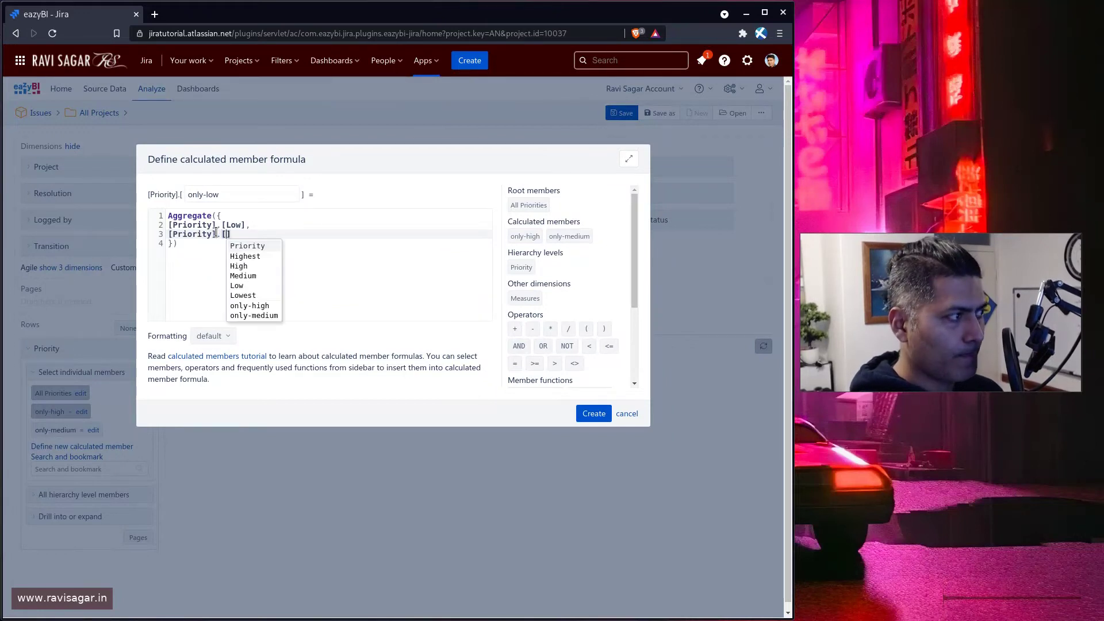
{"action": "key", "text": "Down"}
{"action": "key", "text": "Down"}
{"action": "key", "text": "Down"}
{"action": "key", "text": "Down"}
{"action": "key", "text": "Down"}
{"action": "key", "text": "Return"}
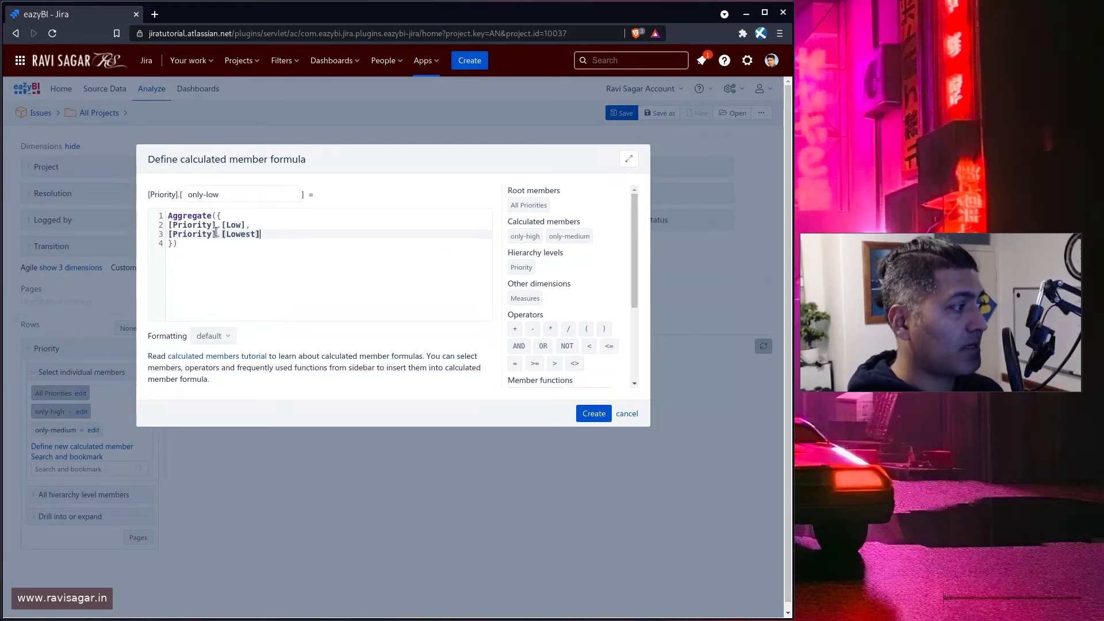
{"action": "left_click", "coordinate": [600, 415]}
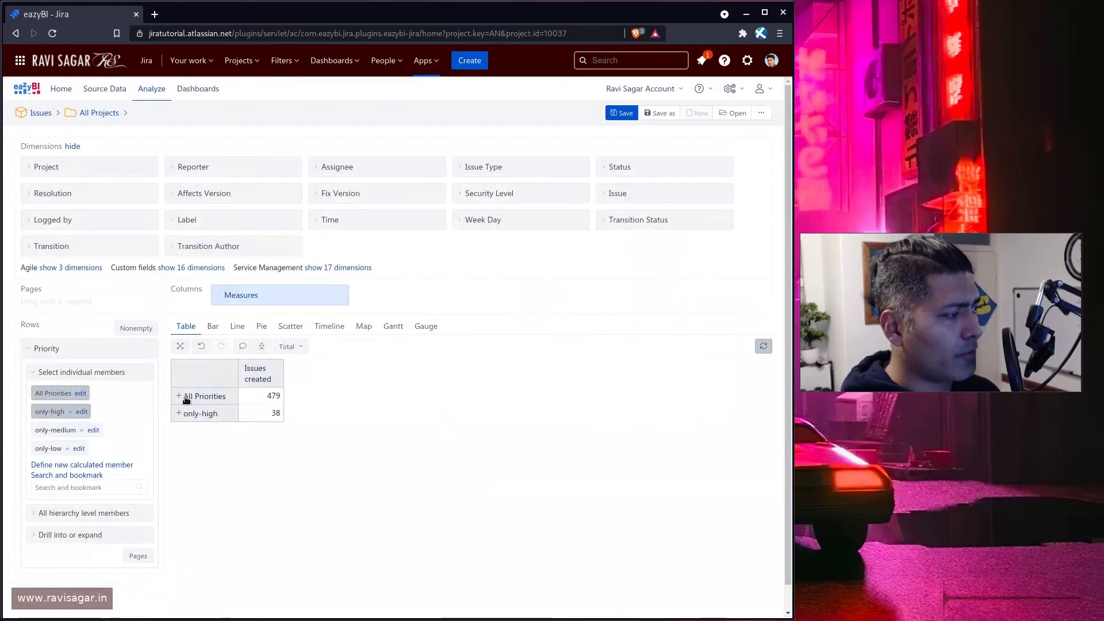
Step: Remove All Priorities from the report rows and add only-medium and only-low
{"action": "left_click", "coordinate": [74, 396]}
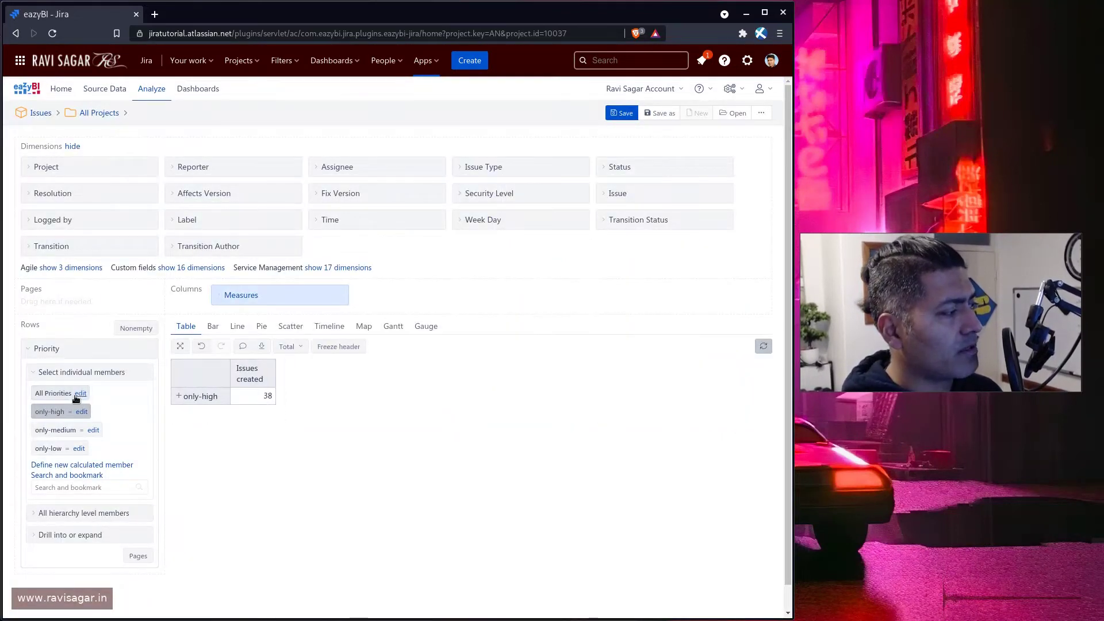
{"action": "left_click", "coordinate": [54, 432]}
{"action": "left_click", "coordinate": [55, 450]}
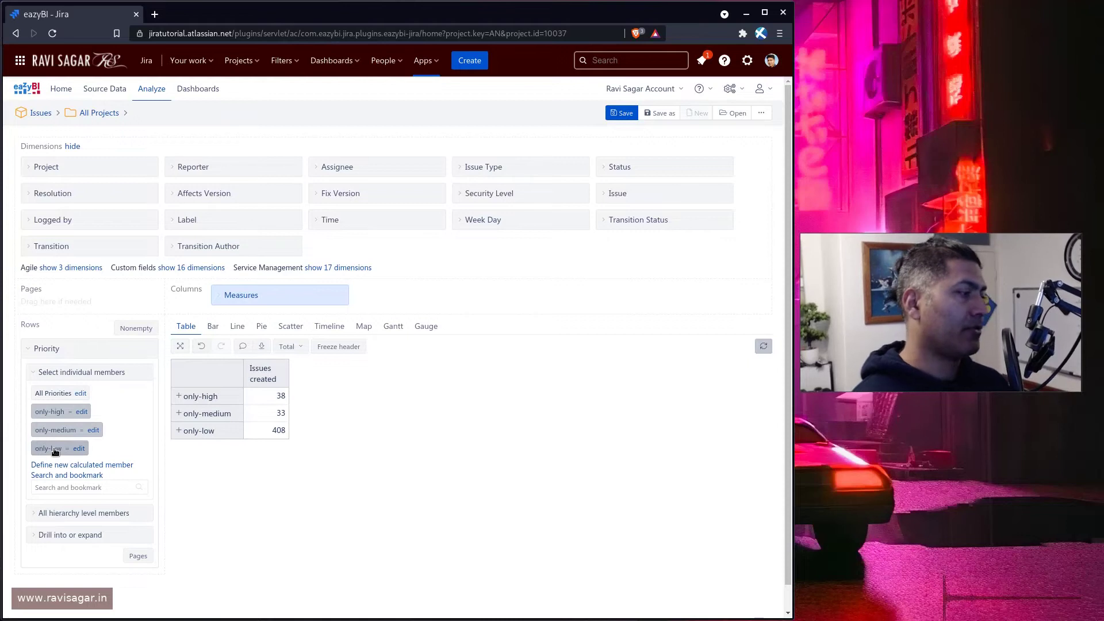
Step: Add All Priorities to the report rows for comparison and remove it again
{"action": "left_click", "coordinate": [60, 396]}
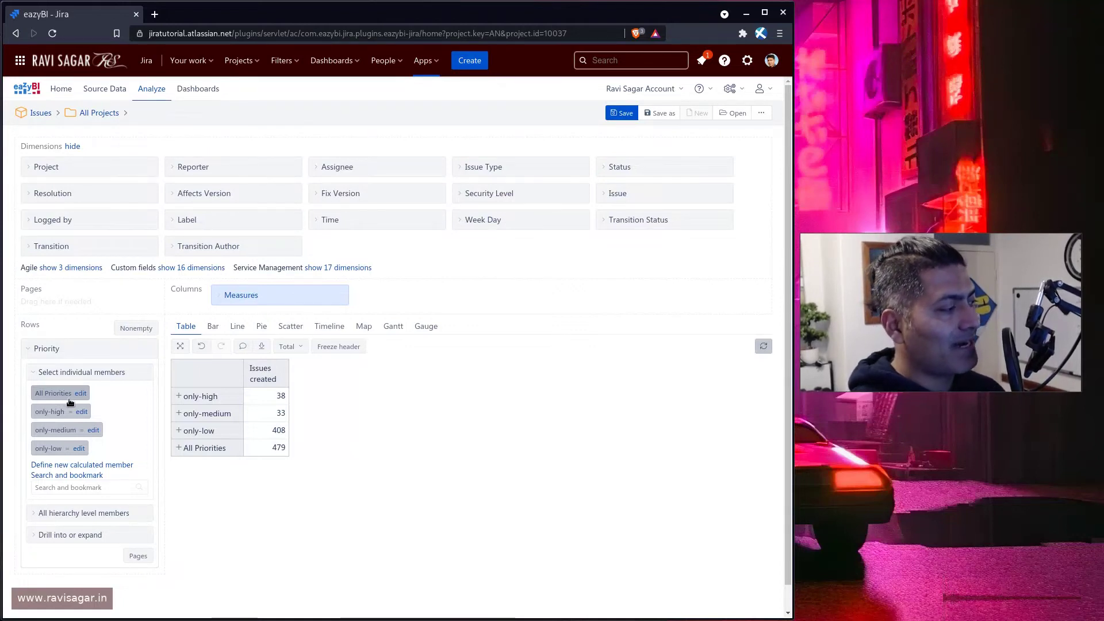
{"action": "left_click", "coordinate": [69, 398]}
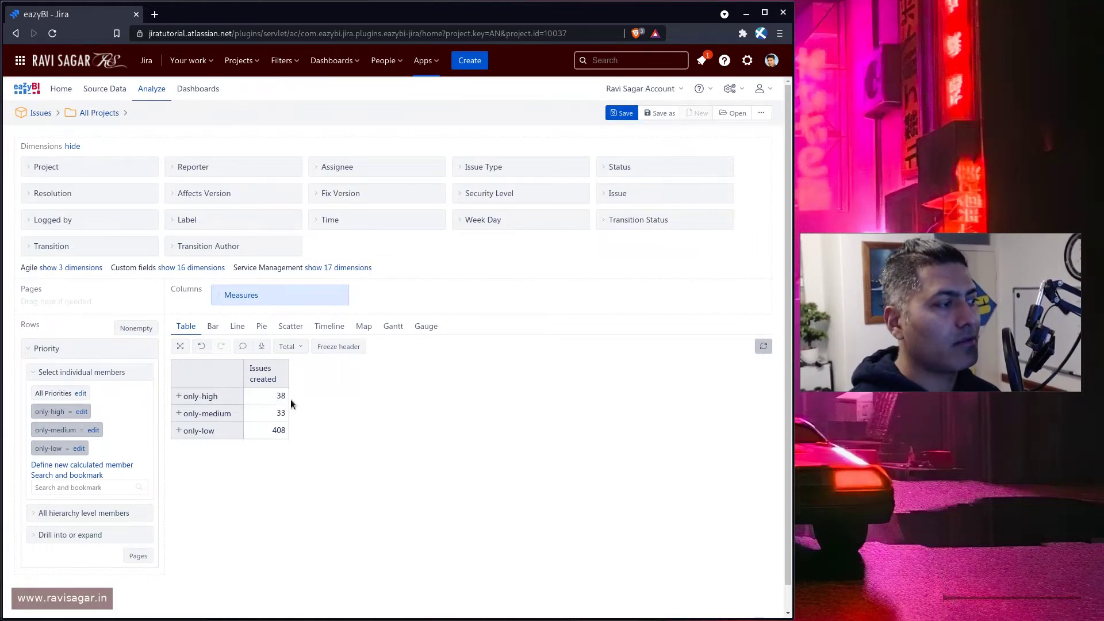
Step: Add a total of rows to the table and expand the calculated members to check which priorities they group
{"action": "left_click", "coordinate": [298, 346]}
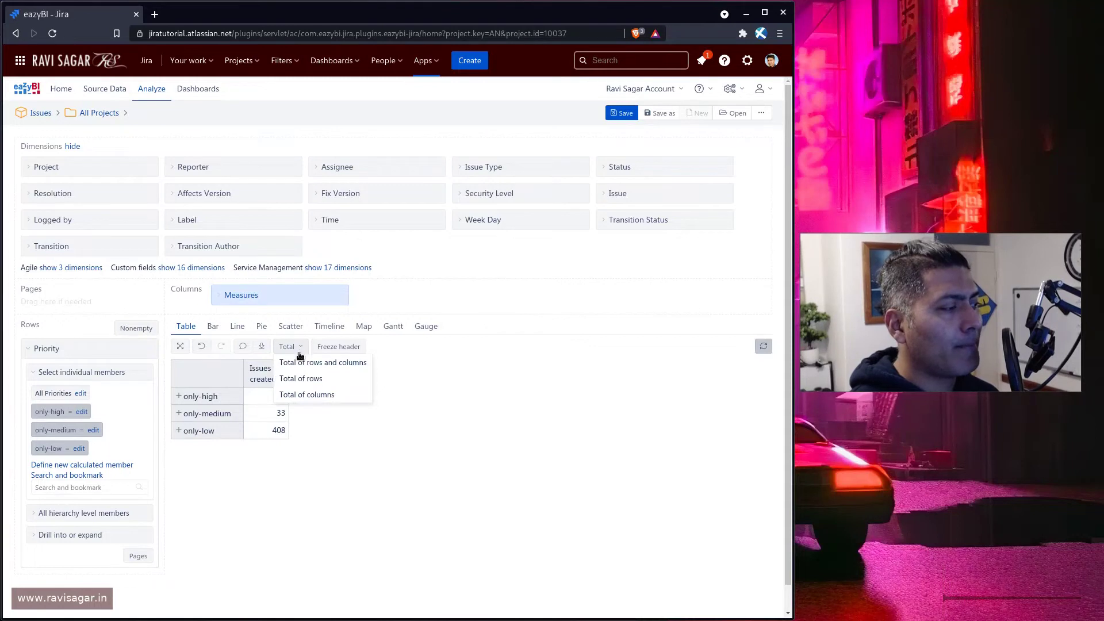
{"action": "left_click", "coordinate": [305, 380]}
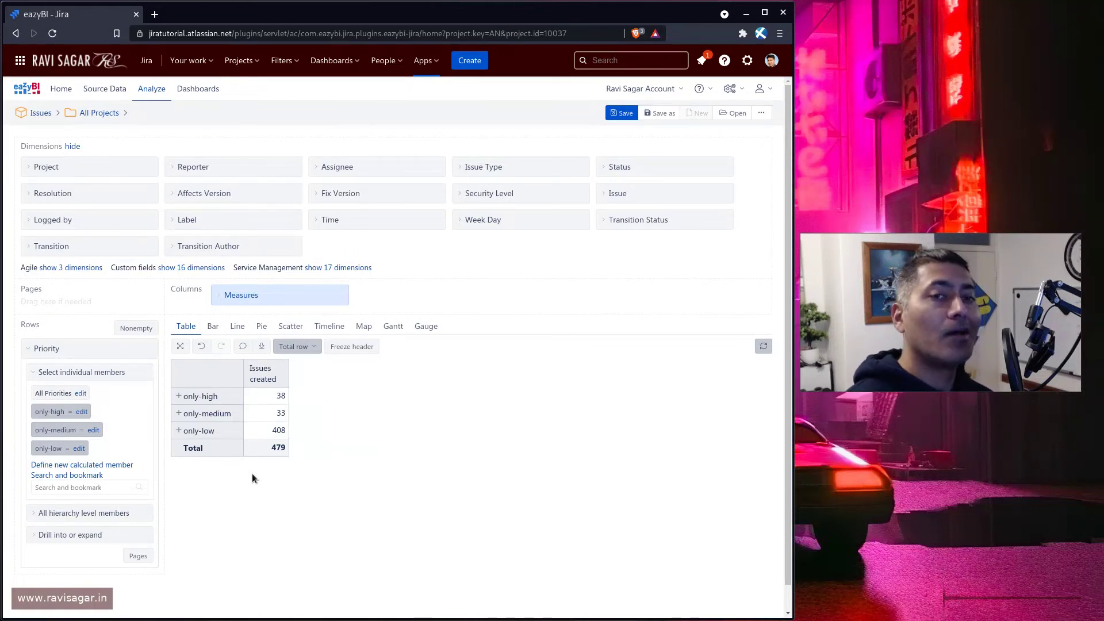
{"action": "left_click", "coordinate": [179, 396]}
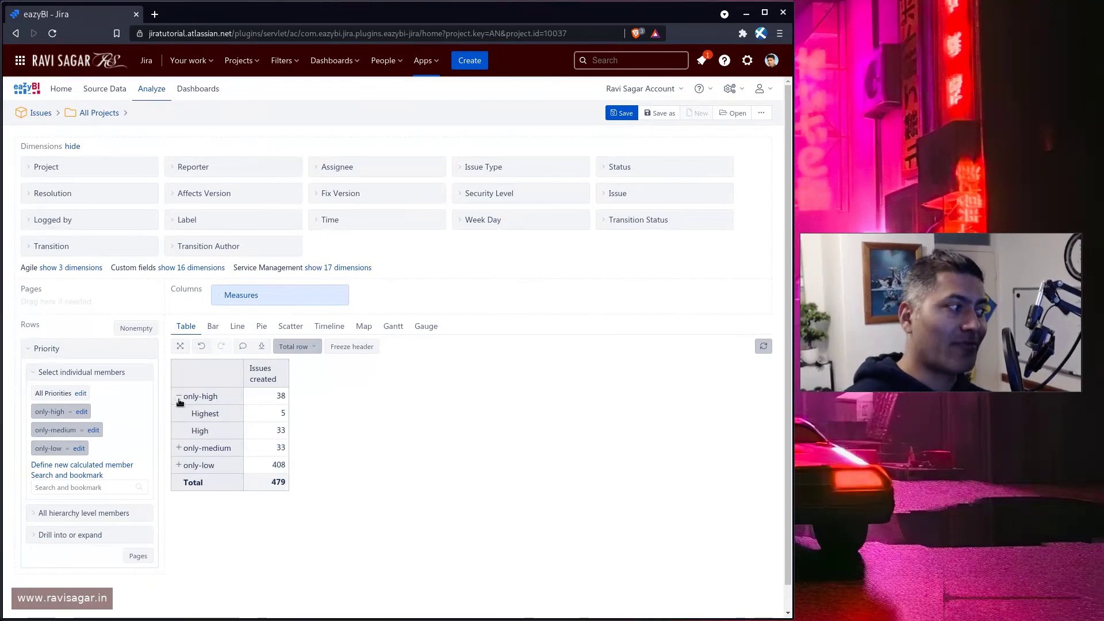
{"action": "left_click", "coordinate": [179, 449]}
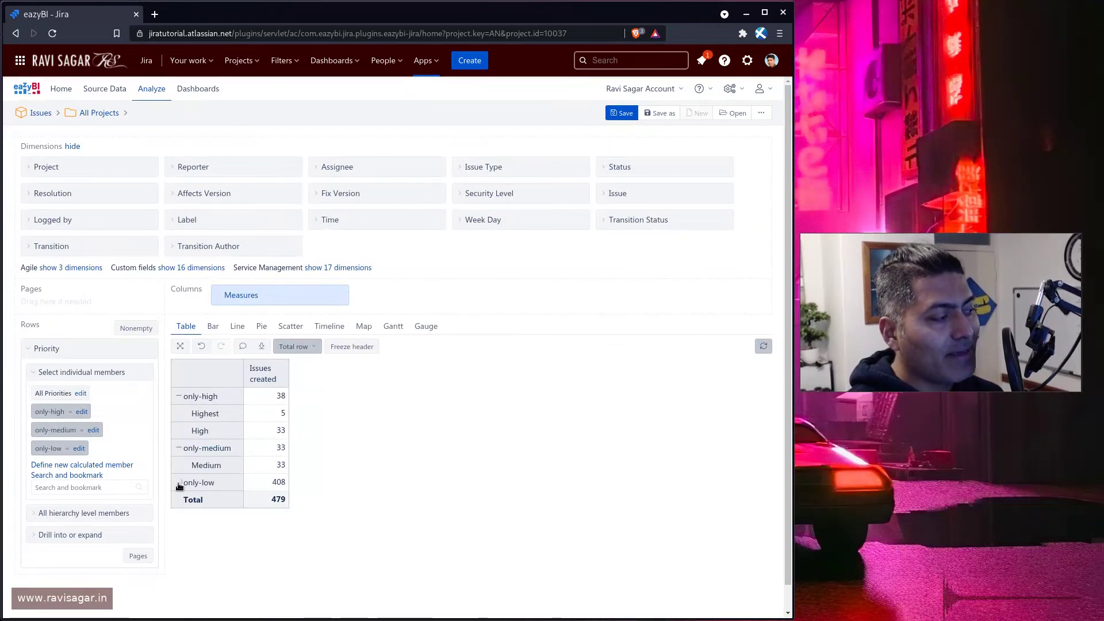
{"action": "left_click", "coordinate": [179, 483]}
{"action": "left_click", "coordinate": [179, 481]}
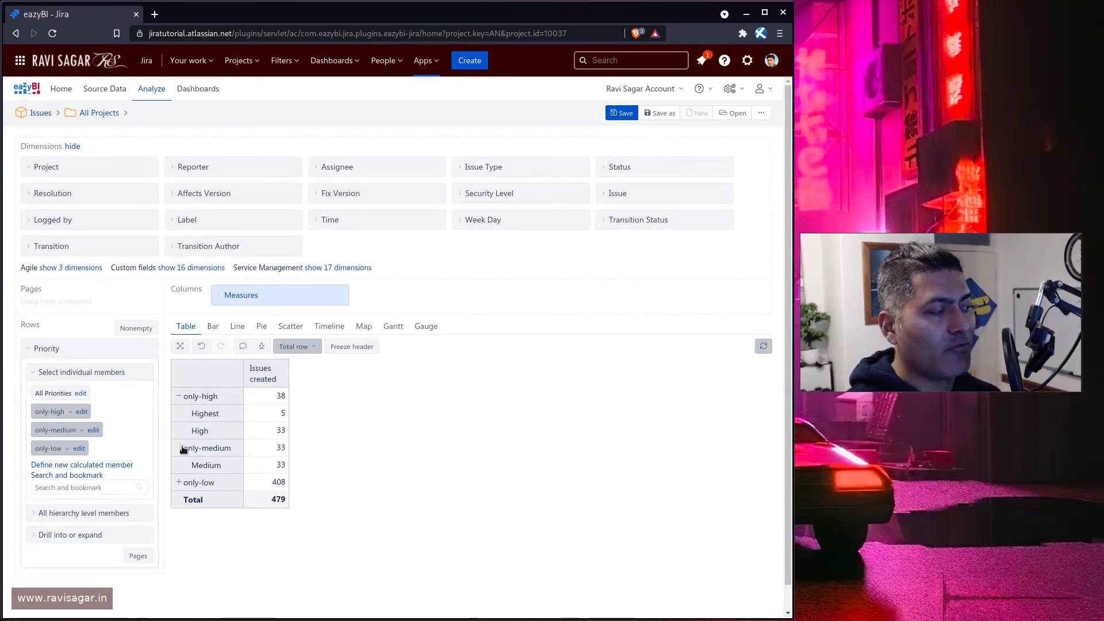
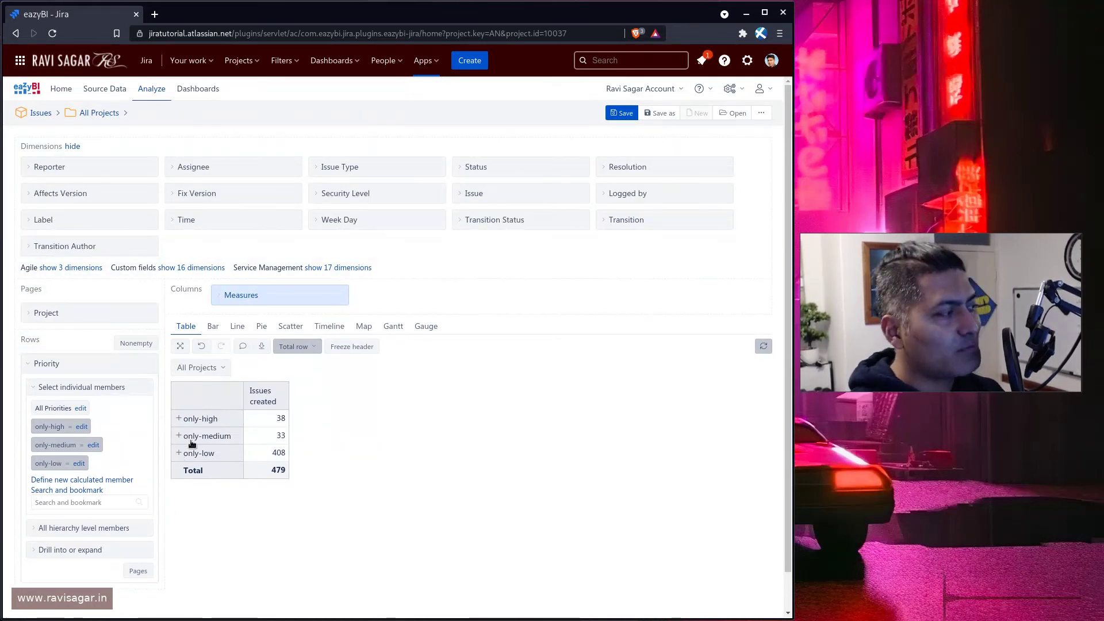
Step: Save the report as aggregate-priority in the All Projects folder
{"action": "left_click", "coordinate": [622, 116]}
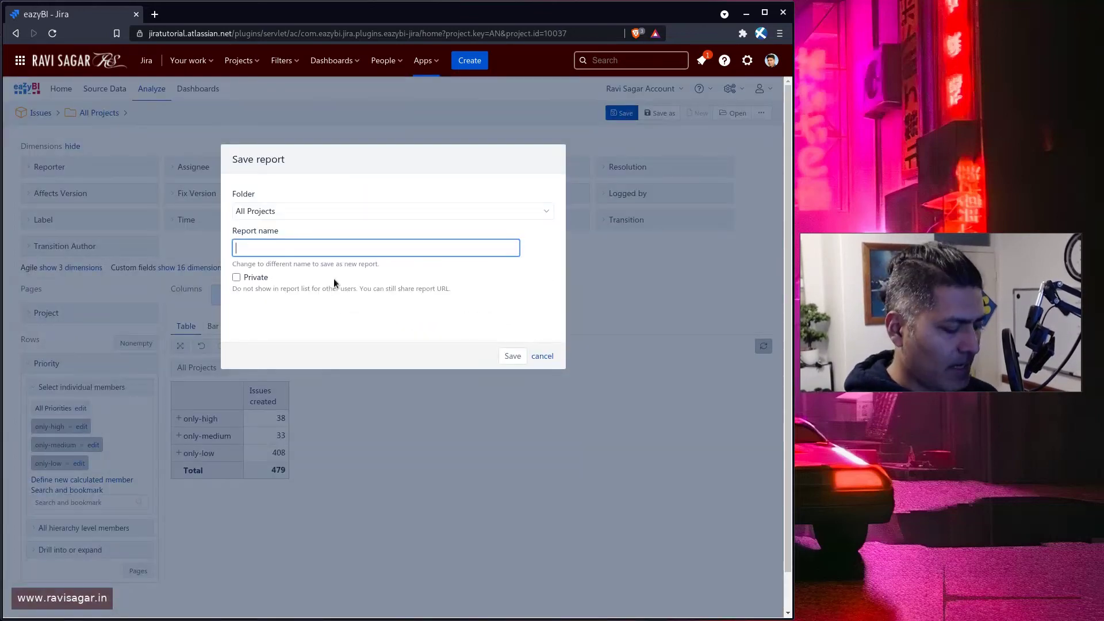
{"action": "type", "text": "aggregate"}
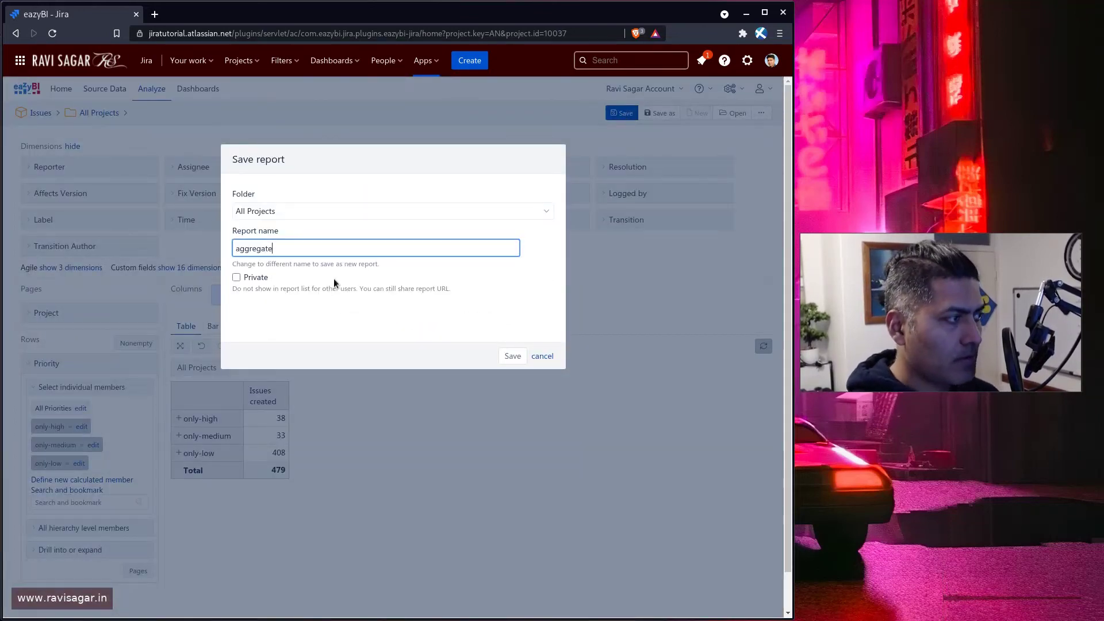
{"action": "type", "text": "-pri"}
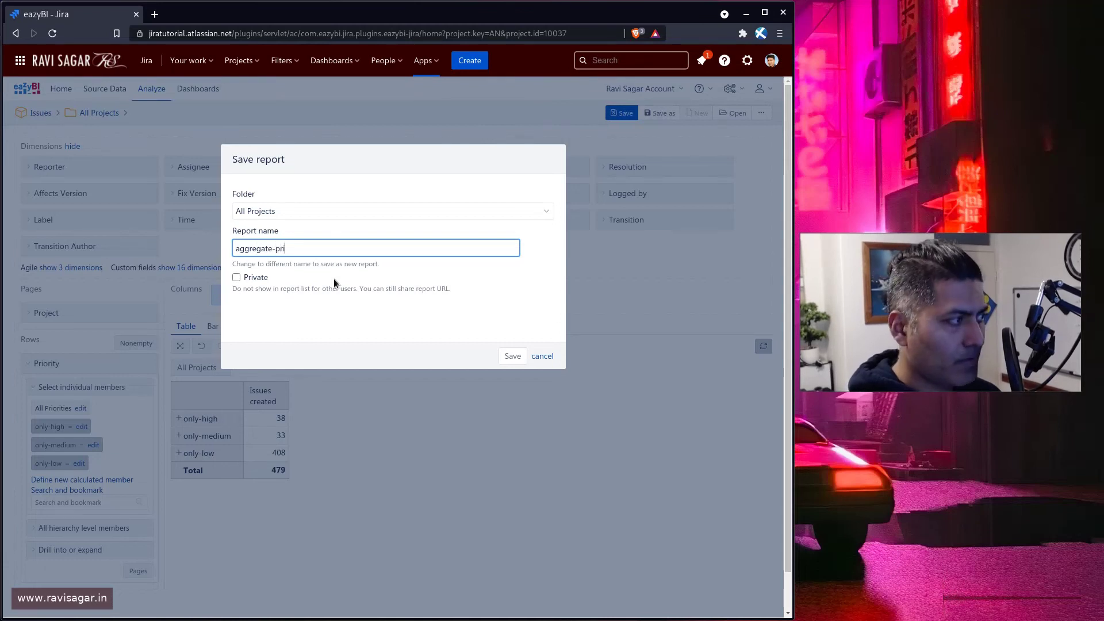
{"action": "type", "text": "ority"}
{"action": "key", "text": "Return"}
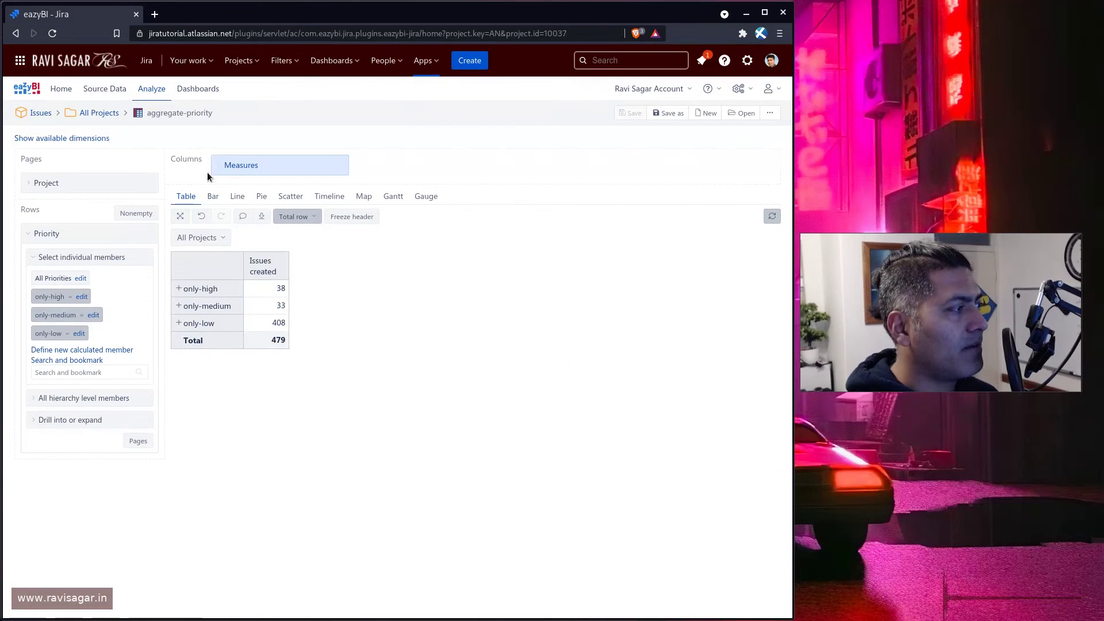
Step: Check the dashboard's page filters in a second browser tab, and add Issue Type to the aggregate-priority report's pages, saving the report
{"action": "left_click", "coordinate": [88, 139]}
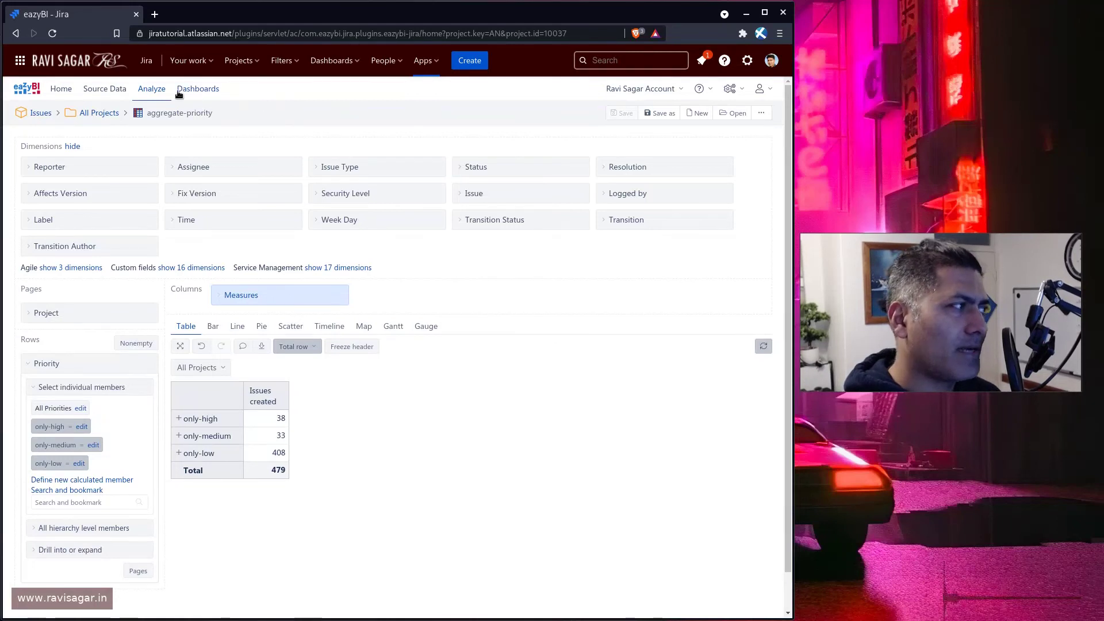
{"action": "middle_click", "coordinate": [195, 93]}
{"action": "left_click", "coordinate": [220, 18]}
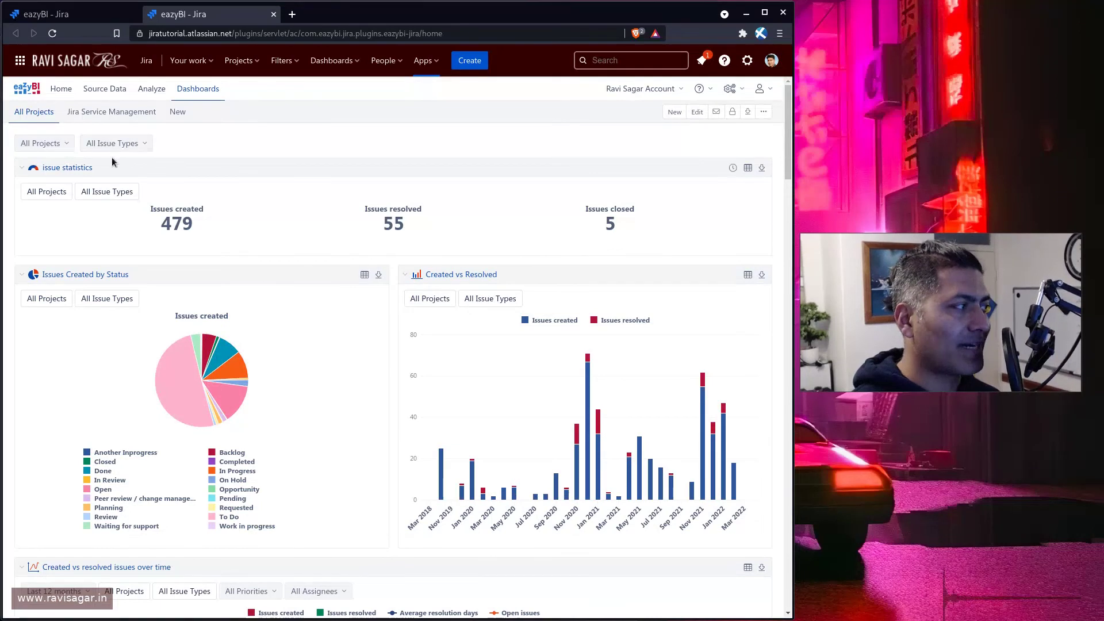
{"action": "left_click", "coordinate": [94, 17]}
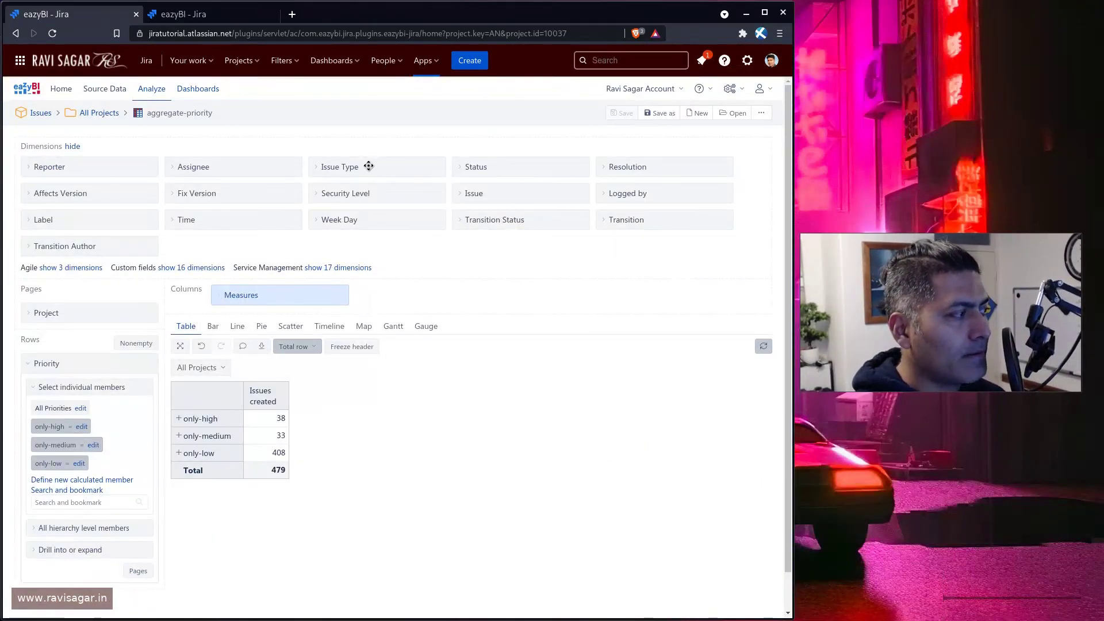
{"action": "left_click_drag", "start_coordinate": [371, 166], "coordinate": [86, 314]}
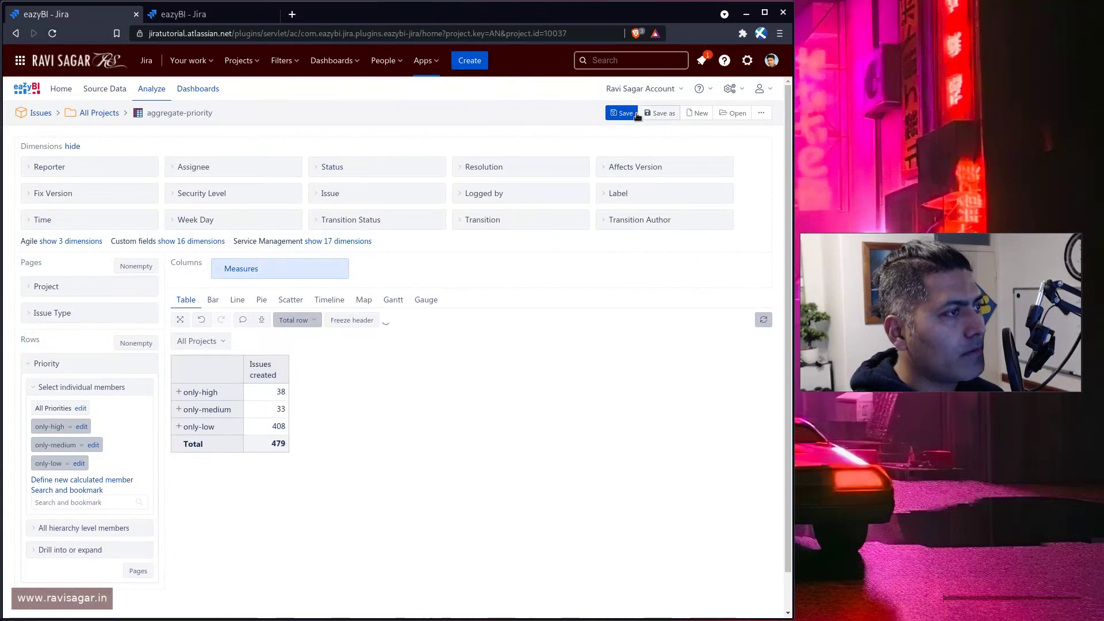
Step: Edit the All Projects dashboard and add the aggregate-priority report from the All Projects folder
{"action": "left_click", "coordinate": [204, 17]}
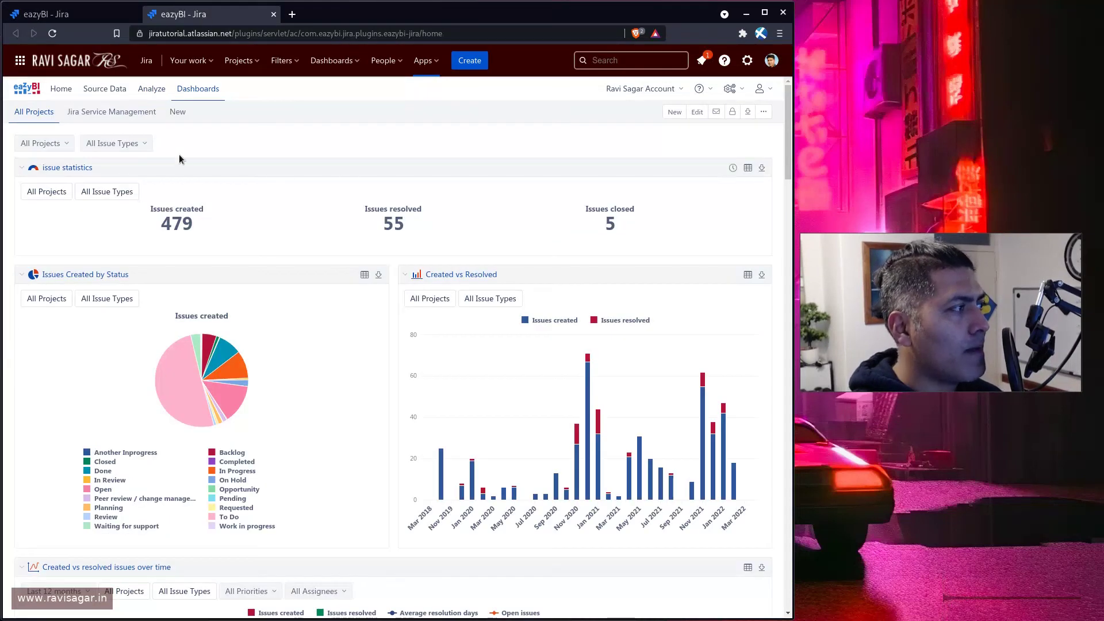
{"action": "left_click", "coordinate": [696, 112]}
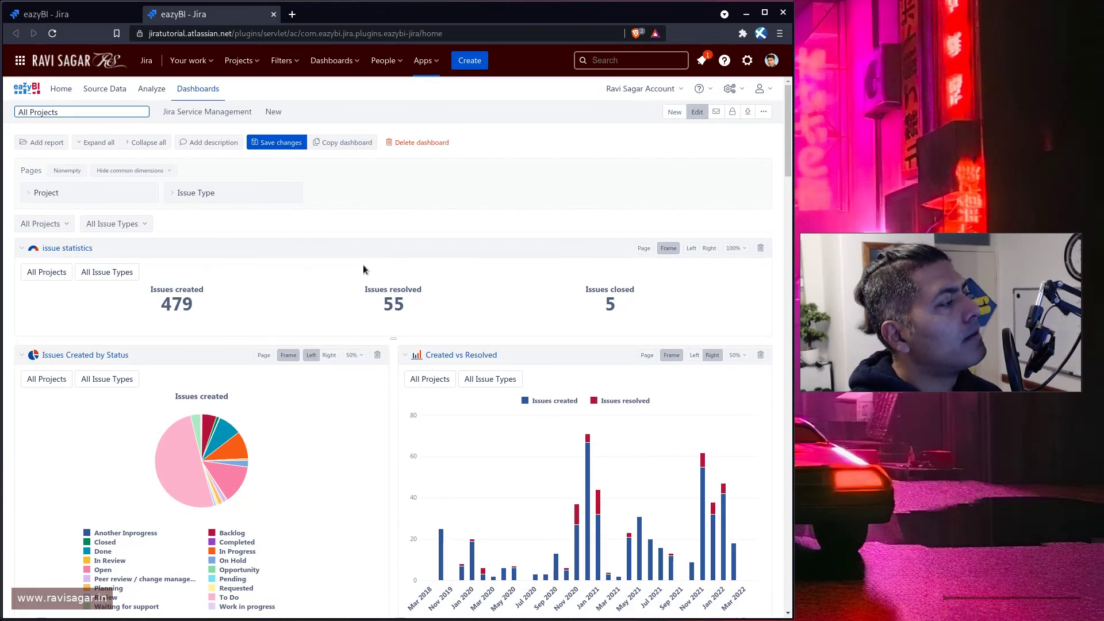
{"action": "left_click", "coordinate": [48, 143]}
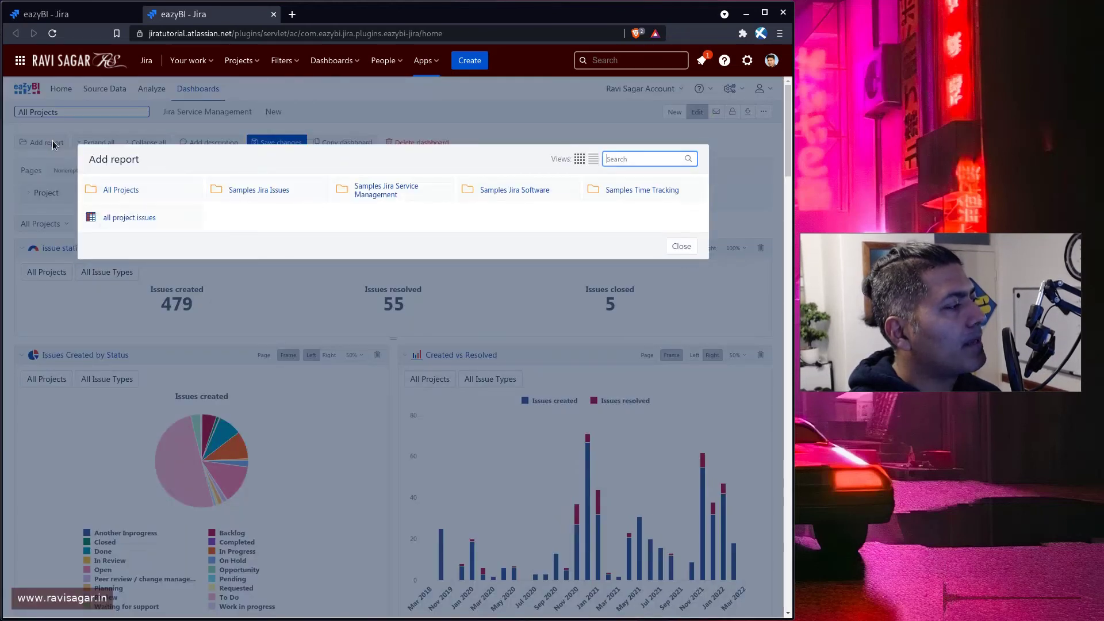
{"action": "left_click", "coordinate": [117, 192]}
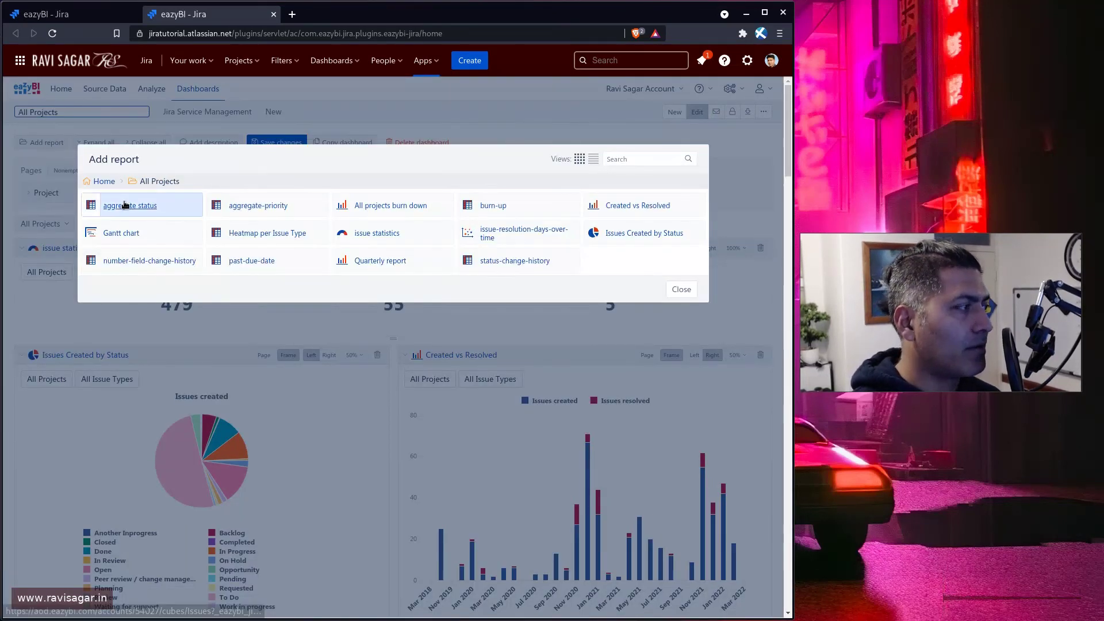
{"action": "left_click", "coordinate": [247, 207]}
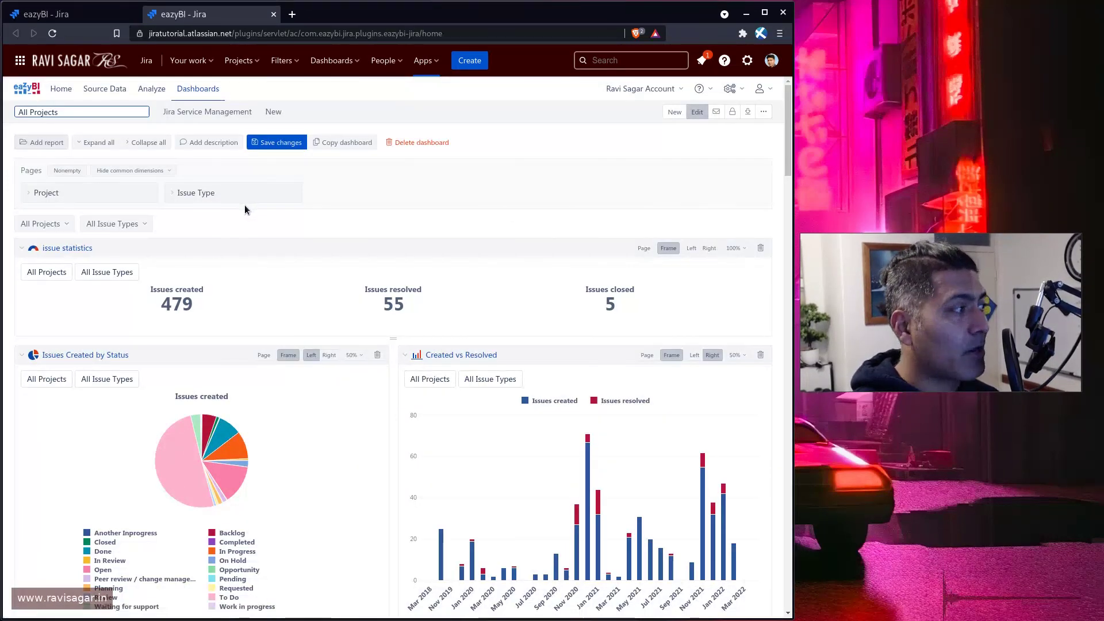
Step: Expand the newly added aggregate-priority report at the end of the dashboard
{"action": "scroll", "coordinate": [334, 229], "scroll_direction": "down", "scroll_amount": 5}
{"action": "scroll", "coordinate": [340, 234], "scroll_direction": "down", "scroll_amount": 15}
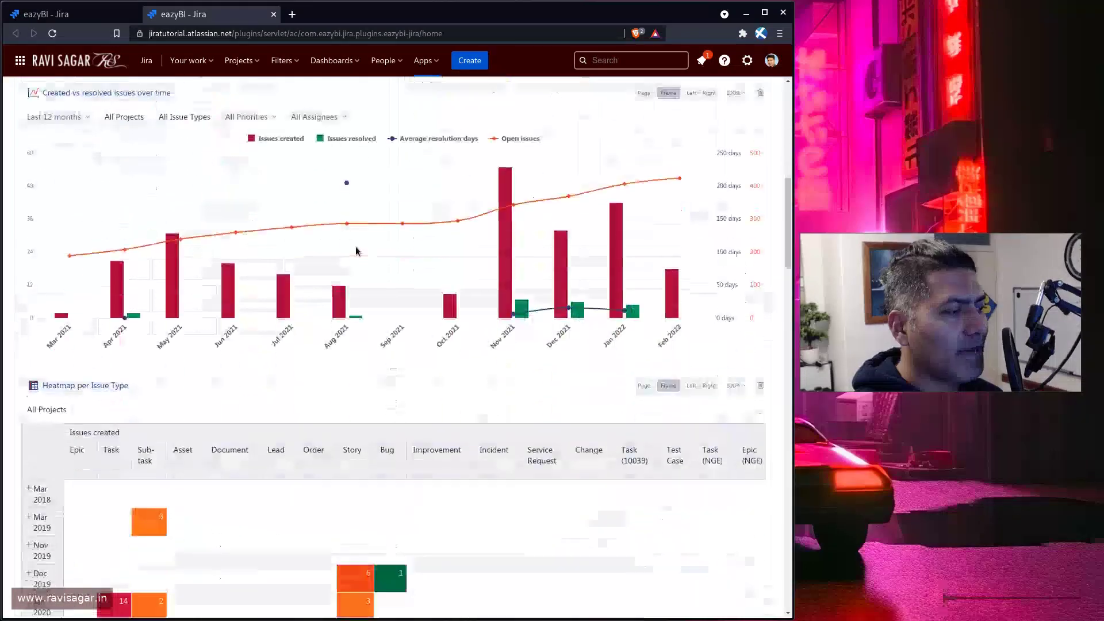
{"action": "scroll", "coordinate": [394, 240], "scroll_direction": "down", "scroll_amount": 20}
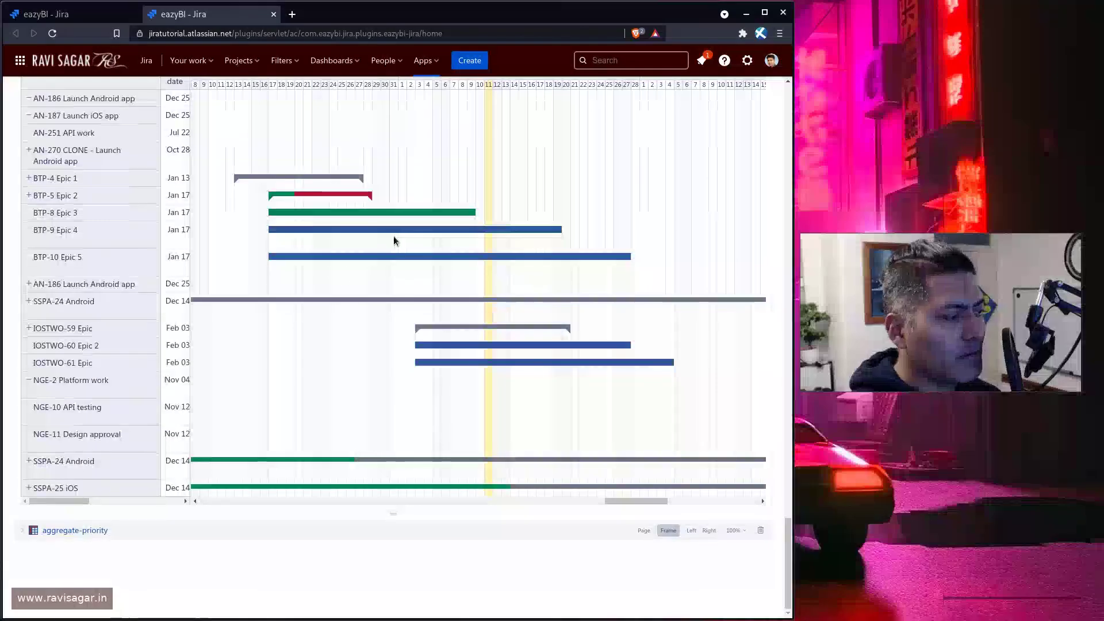
{"action": "left_click", "coordinate": [22, 532]}
{"action": "scroll", "coordinate": [215, 525], "scroll_direction": "down", "scroll_amount": 3}
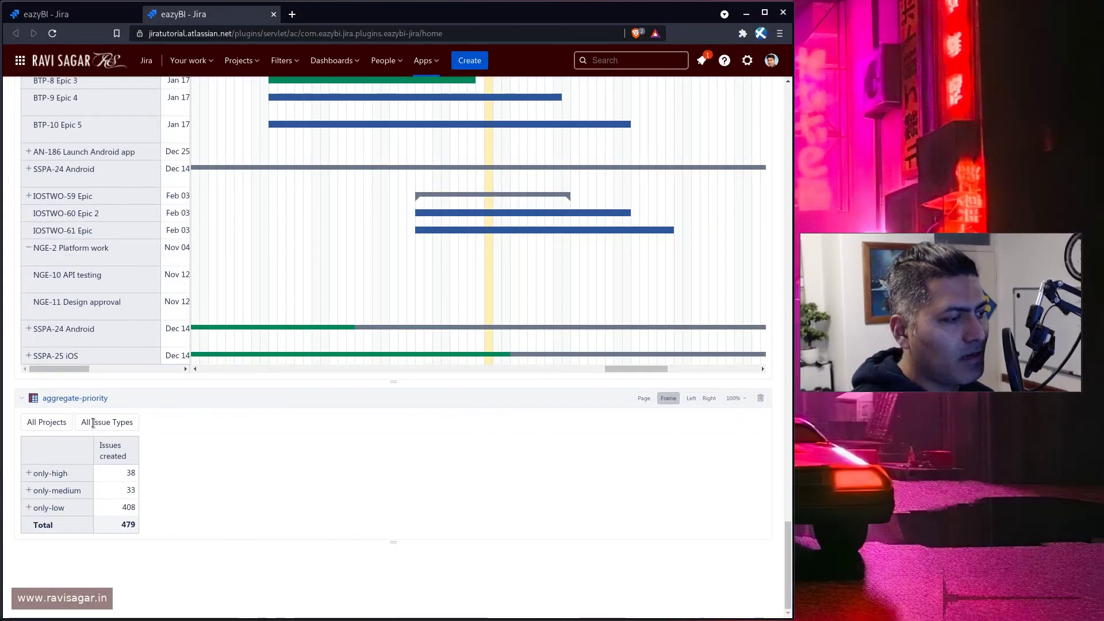
Step: Align the aggregate-priority report left at 50% width and save the dashboard changes
{"action": "left_click", "coordinate": [691, 398]}
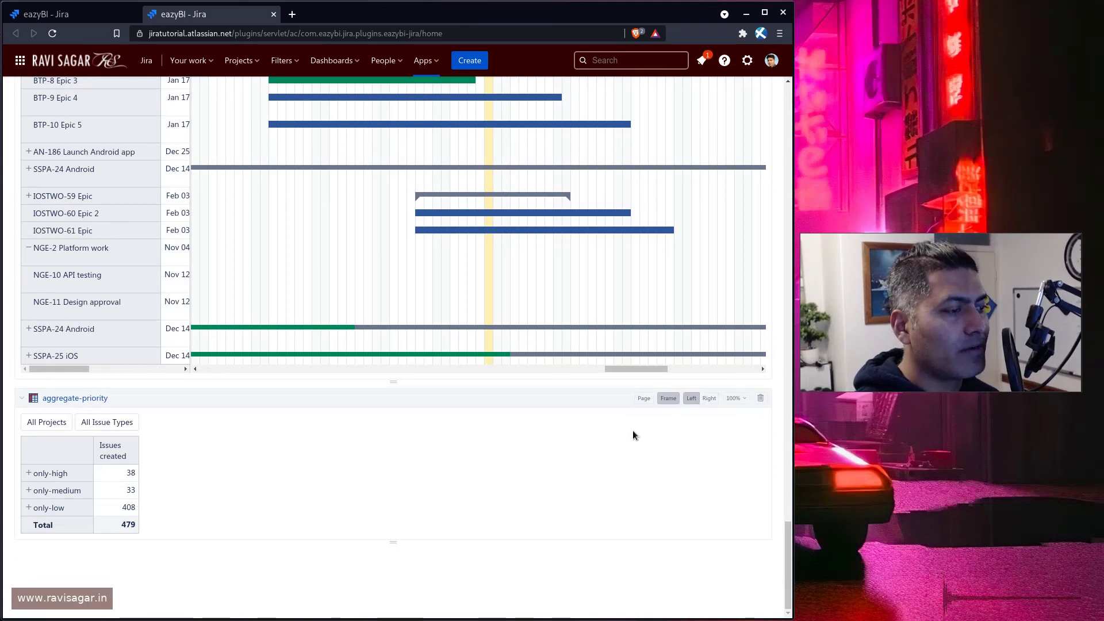
{"action": "left_click", "coordinate": [738, 397]}
{"action": "left_click", "coordinate": [734, 441]}
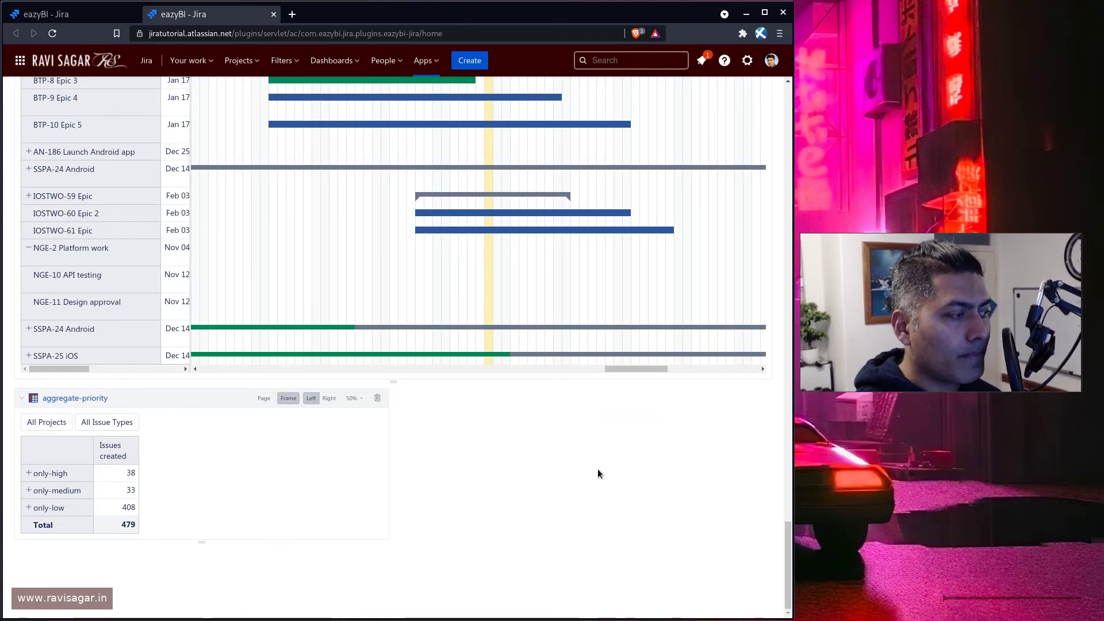
{"action": "scroll", "coordinate": [585, 474], "scroll_direction": "up", "scroll_amount": 15}
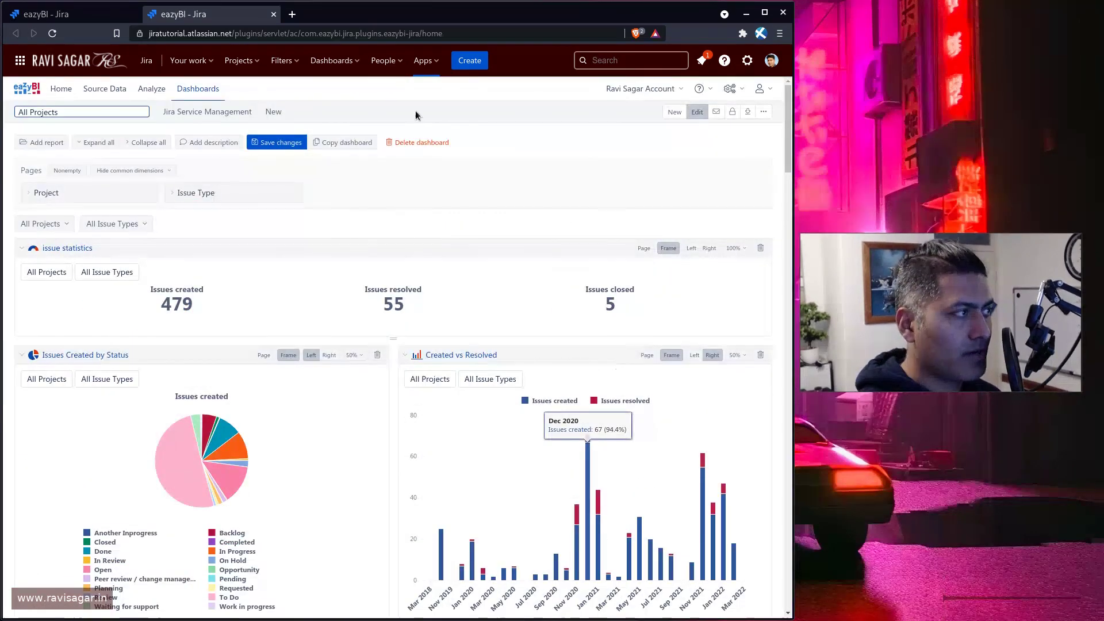
{"action": "left_click", "coordinate": [284, 141]}
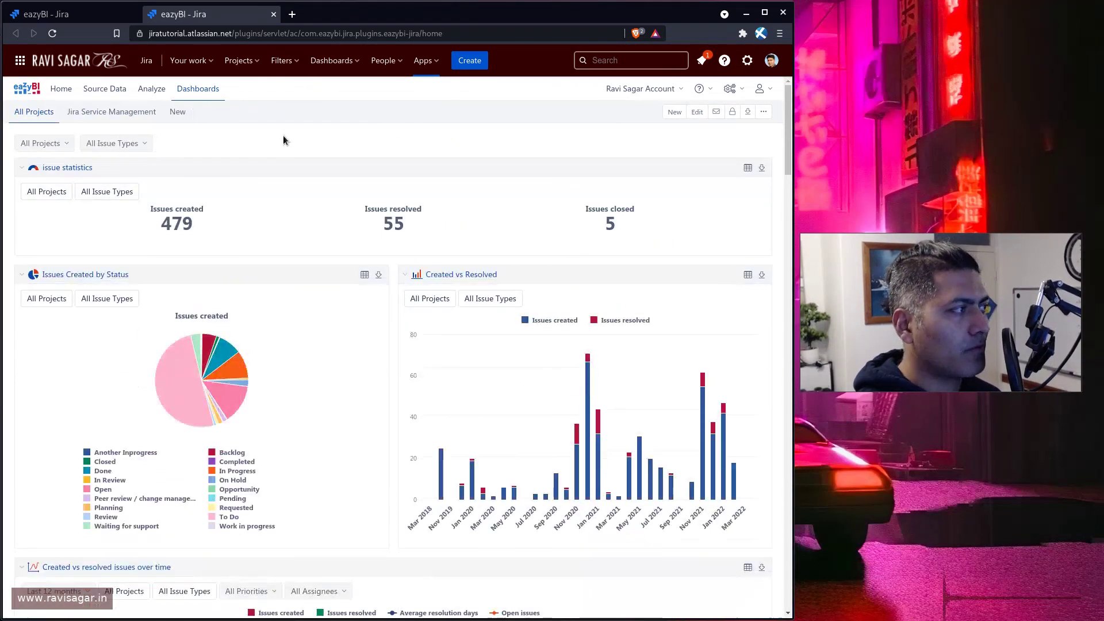
Step: Filter the dashboard to the Android project to review its aggregate-priority figures, and return to the report's browser tab
{"action": "left_click", "coordinate": [54, 143]}
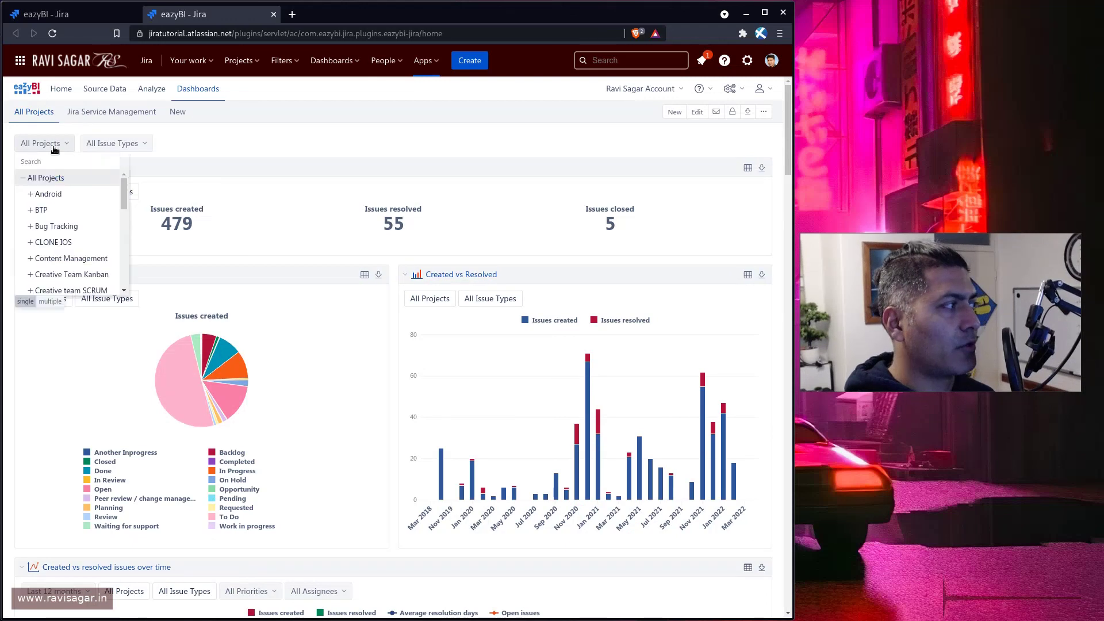
{"action": "left_click", "coordinate": [35, 192]}
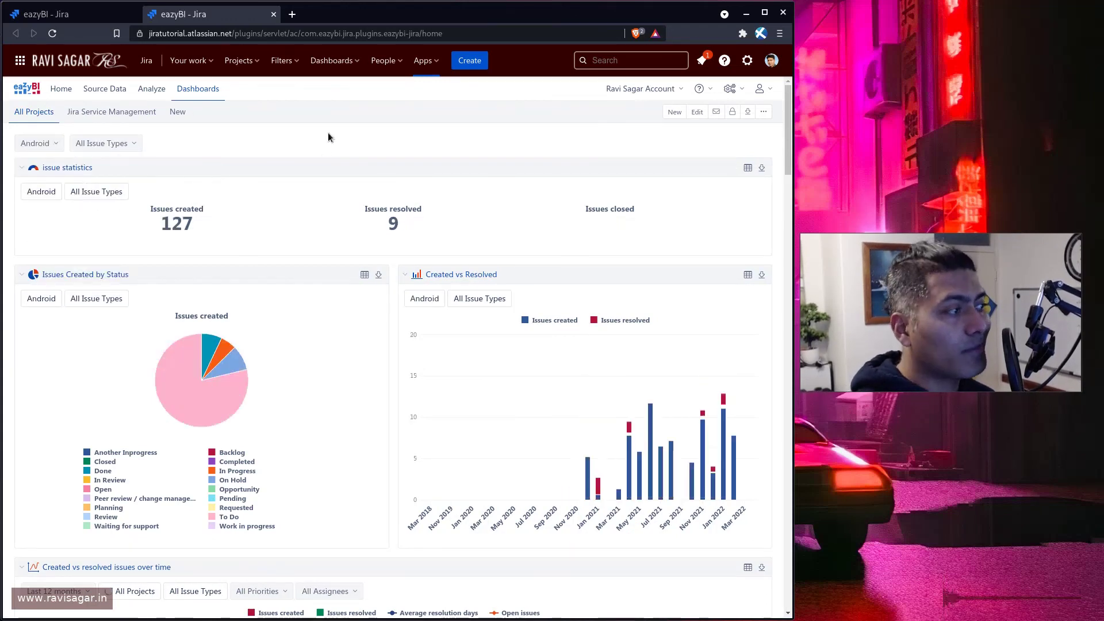
{"action": "scroll", "coordinate": [327, 135], "scroll_direction": "down", "scroll_amount": 15}
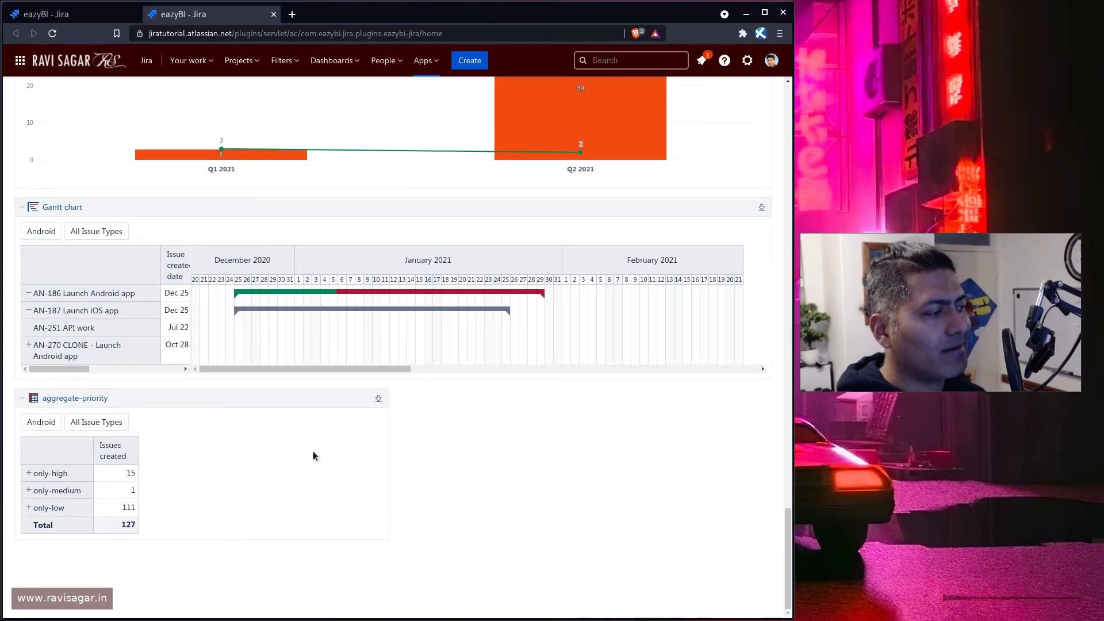
{"action": "scroll", "coordinate": [314, 455], "scroll_direction": "up", "scroll_amount": 15}
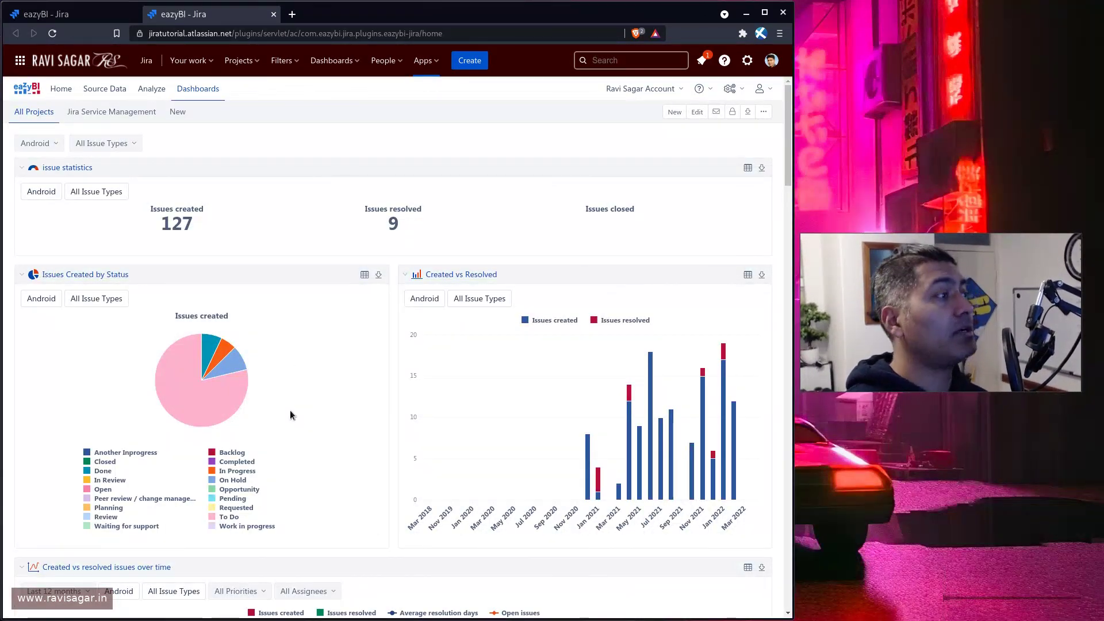
{"action": "key", "text": "ctrl+Tab"}
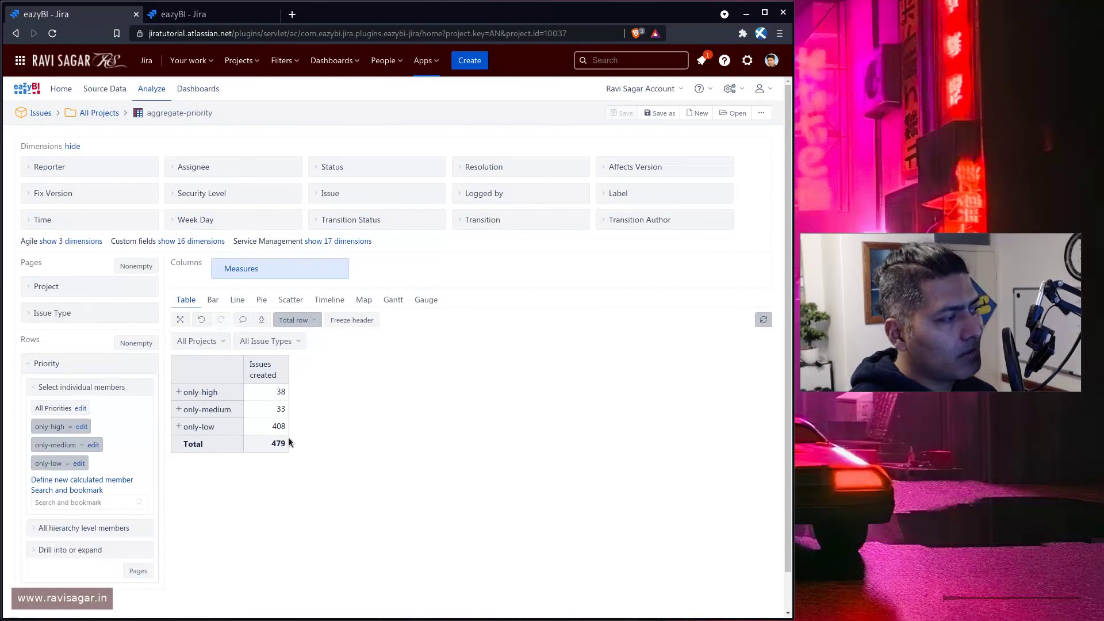